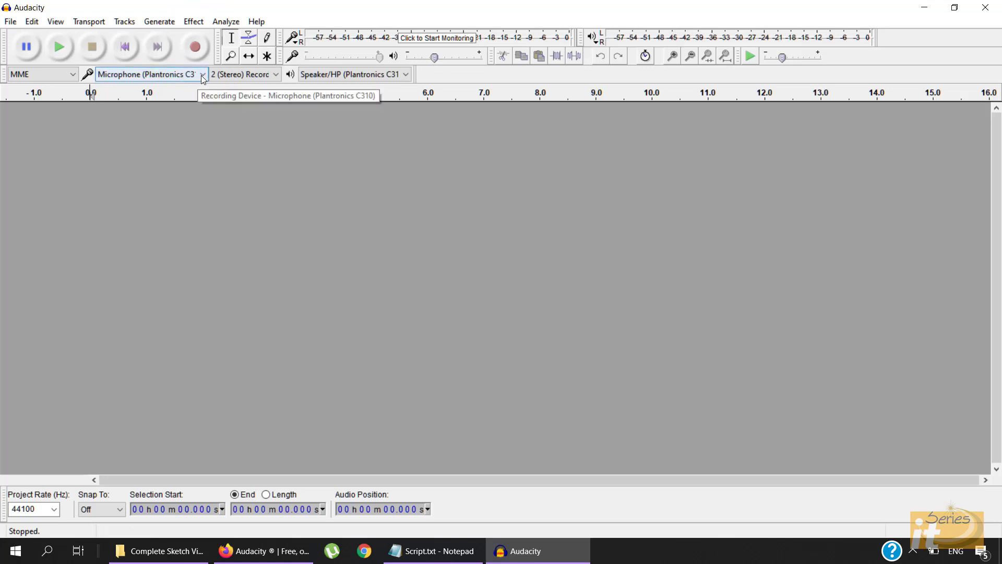
Record a voice clip about 5 seconds long using Microphone (Plantronics C310) as the recording device
left_click(203, 75)
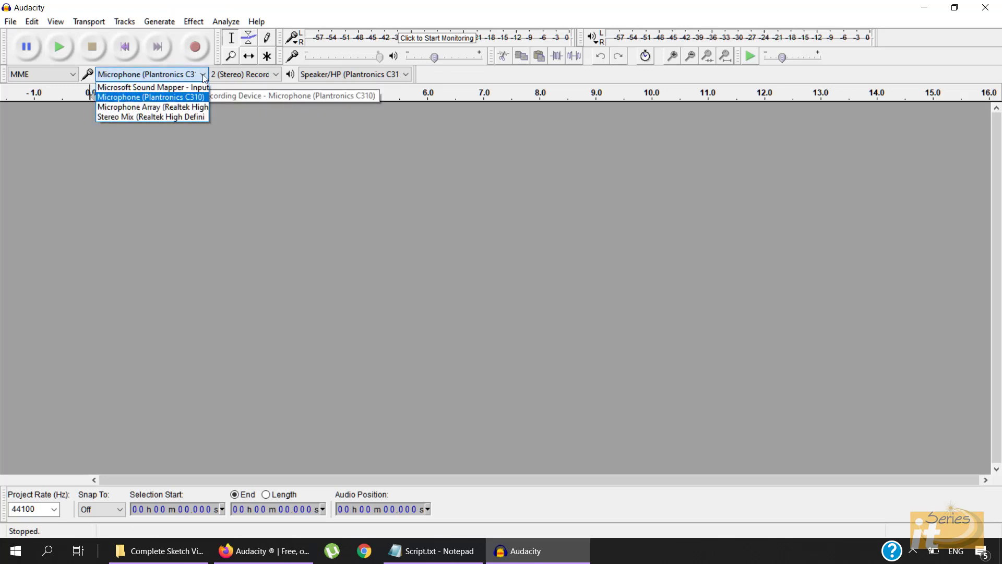
left_click(181, 101)
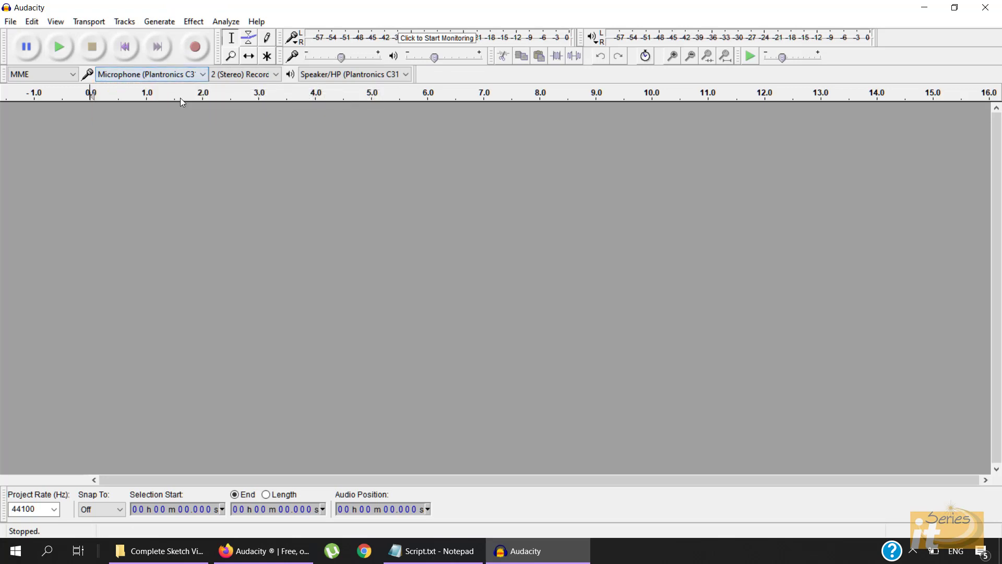
left_click(193, 57)
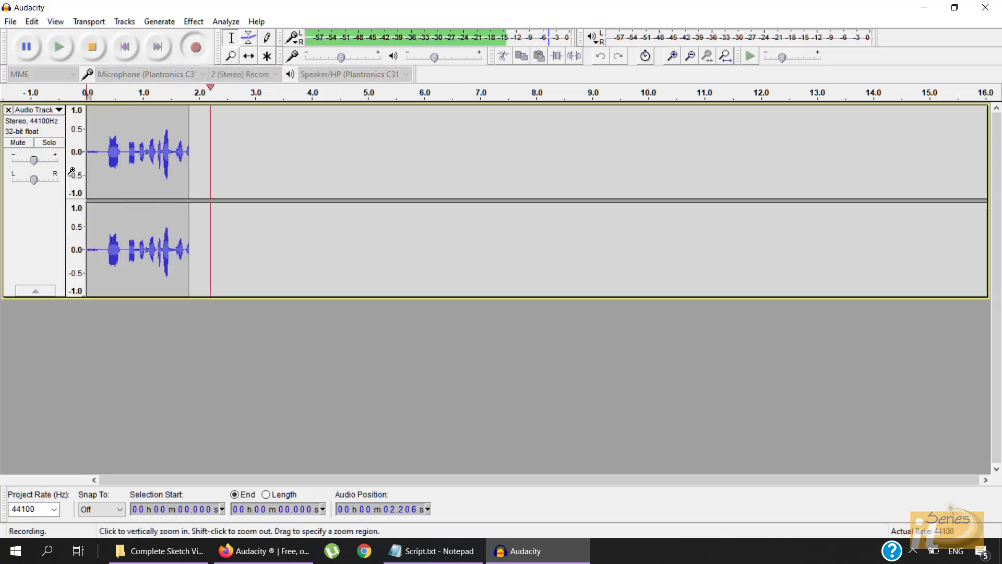
left_click(92, 53)
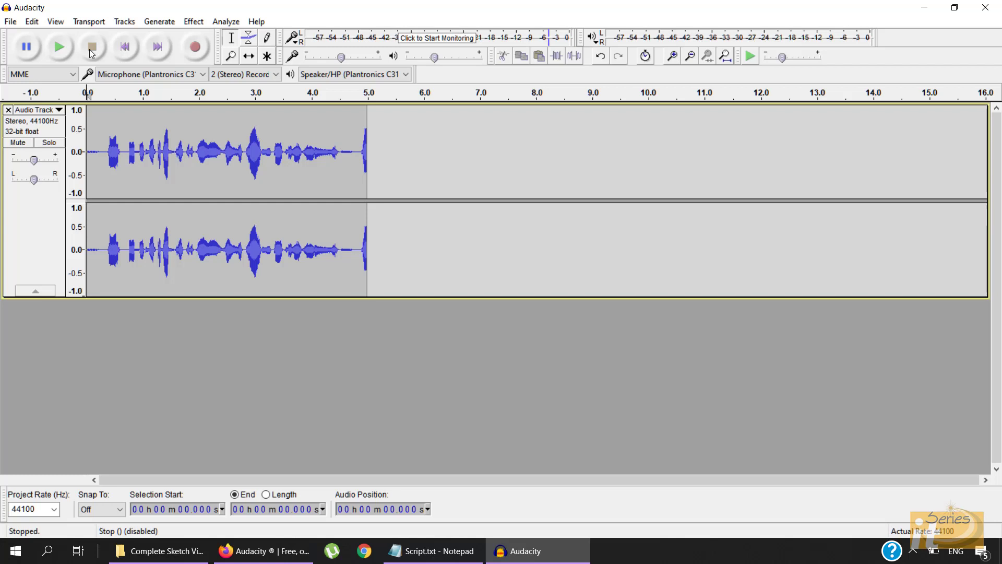
Delete the part of the recording between about 2.76 and 3.31 seconds
left_click_drag(242, 131, 269, 134)
left_click(245, 132)
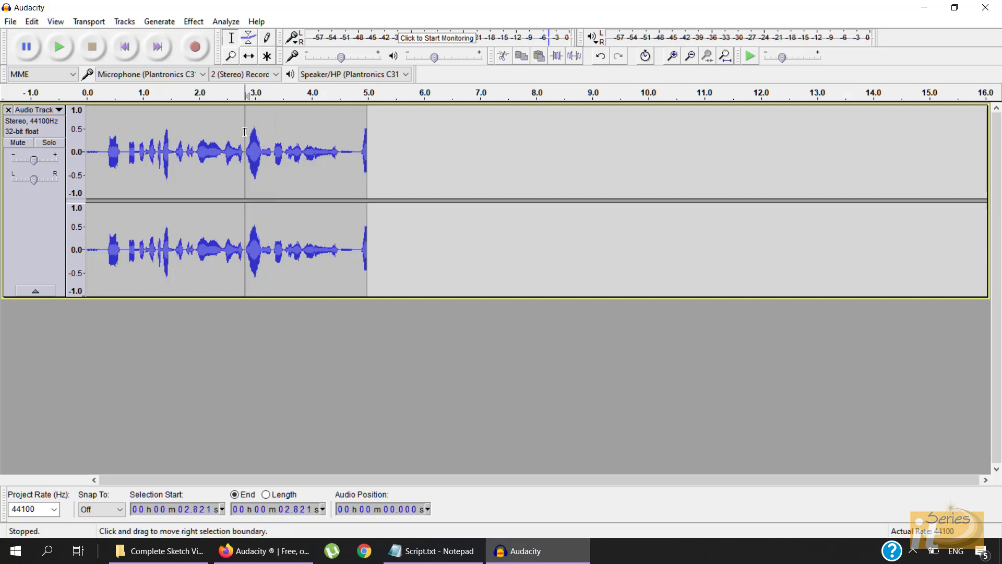
left_click_drag(241, 126, 272, 125)
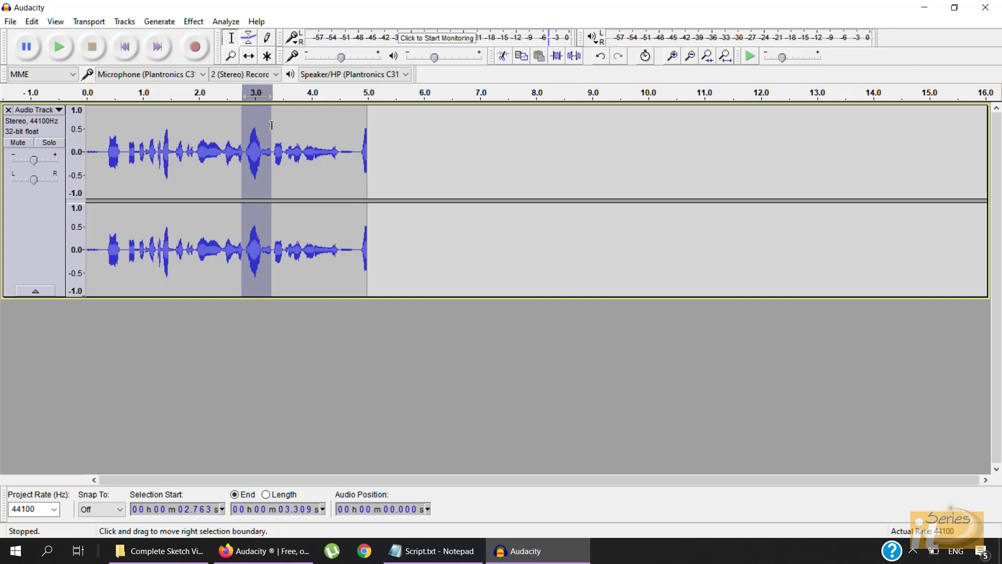
key("Delete")
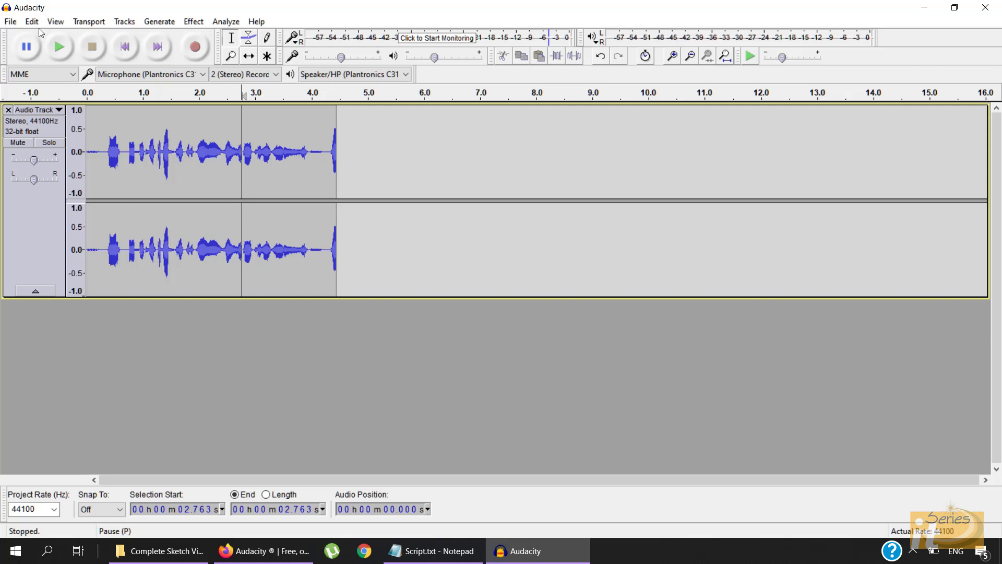
left_click(10, 22)
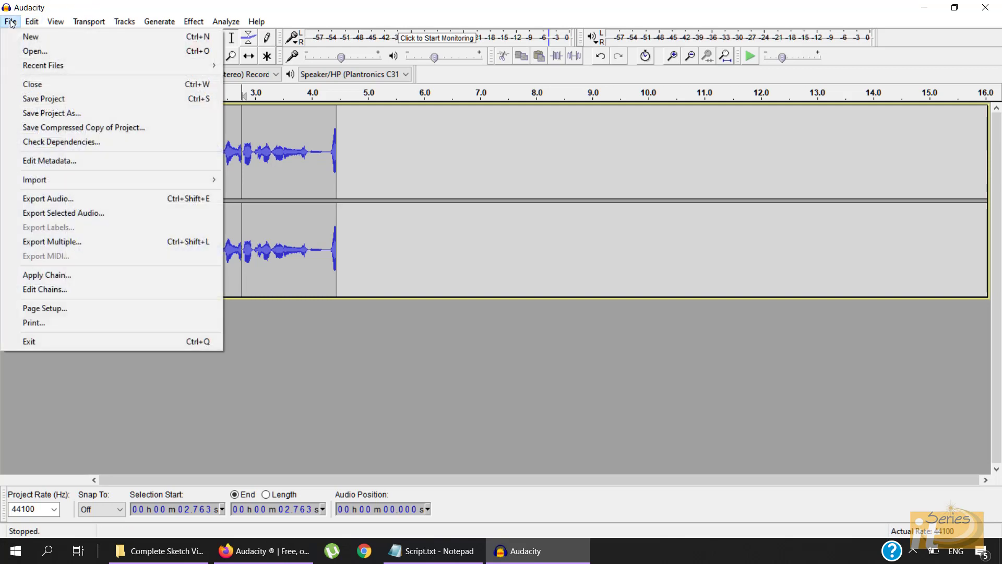
left_click(42, 99)
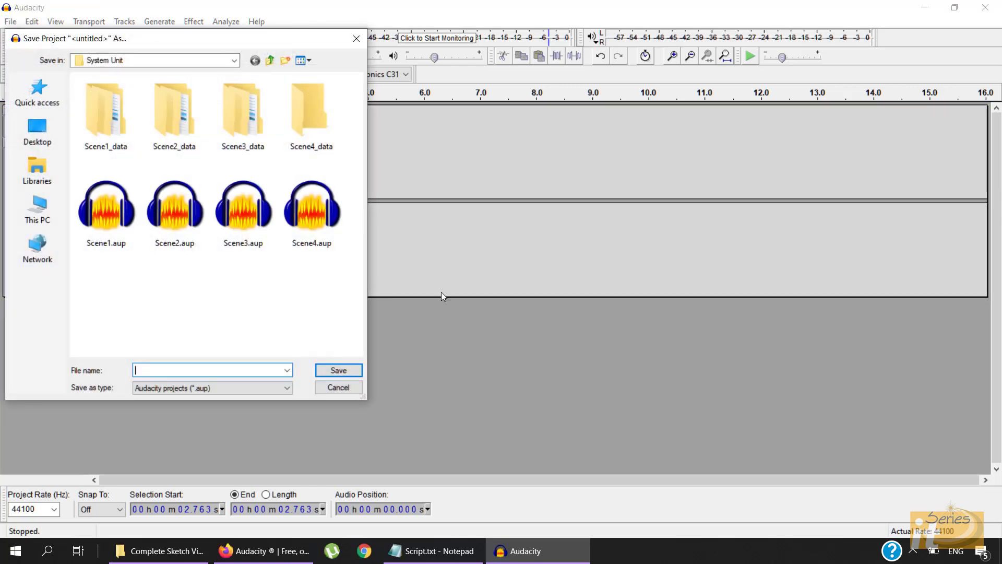
left_click(332, 385)
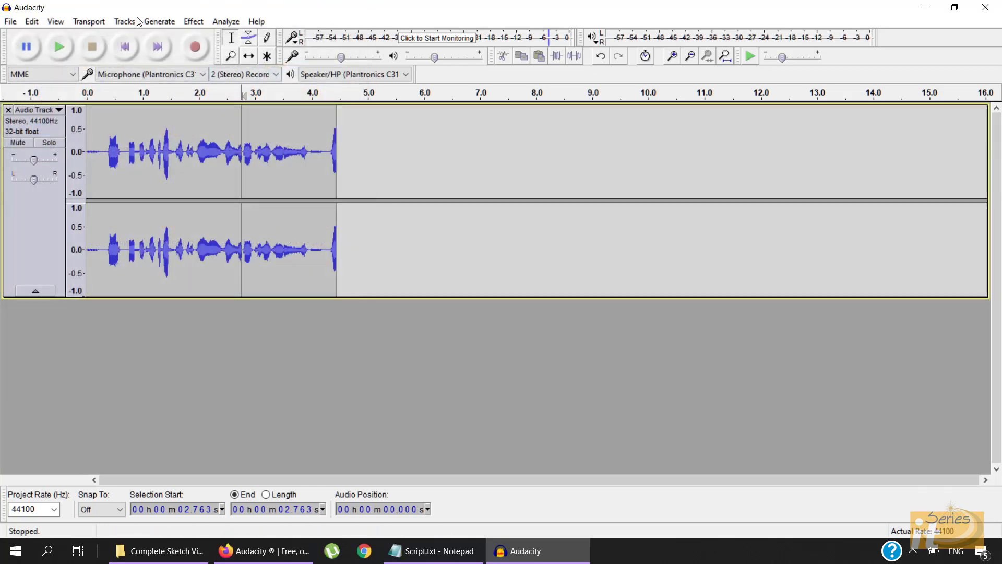
Create a new empty project and close the test recording's project without saving it
left_click(11, 21)
left_click(17, 37)
left_click(925, 7)
left_click(985, 7)
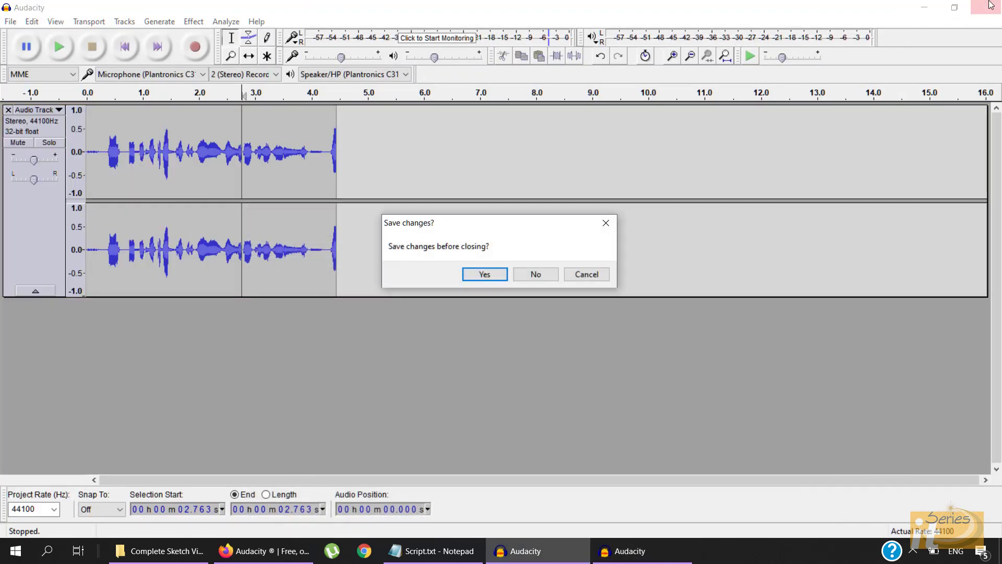
left_click(536, 274)
left_click(527, 553)
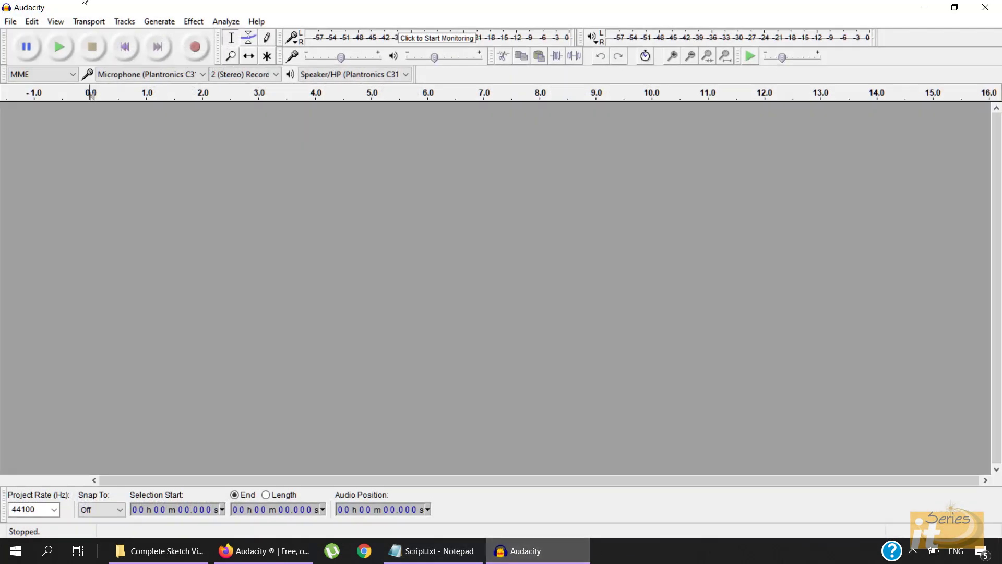
Open the recent project Scene1.aup from the System Unit folder
left_click(10, 22)
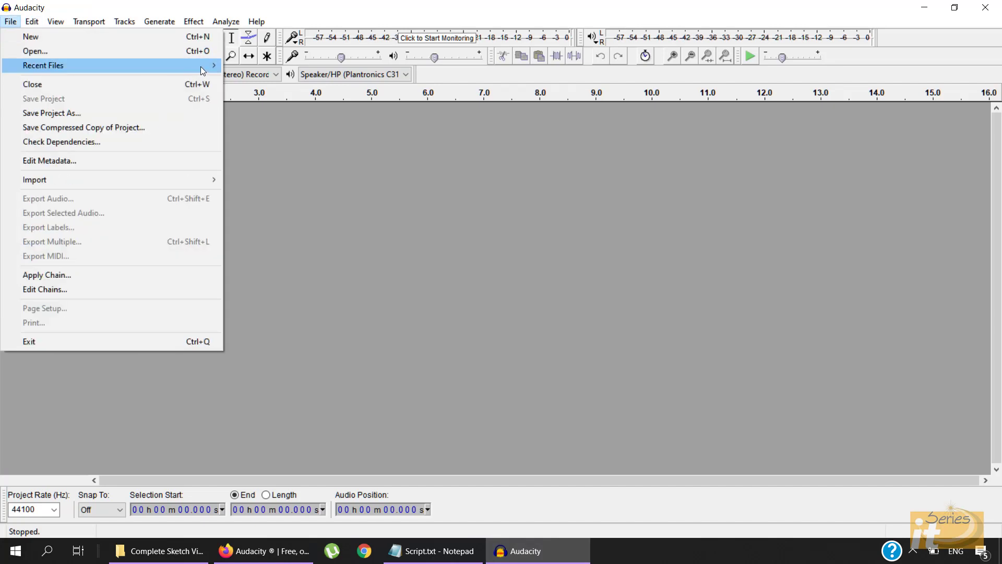
mouse_move(204, 68)
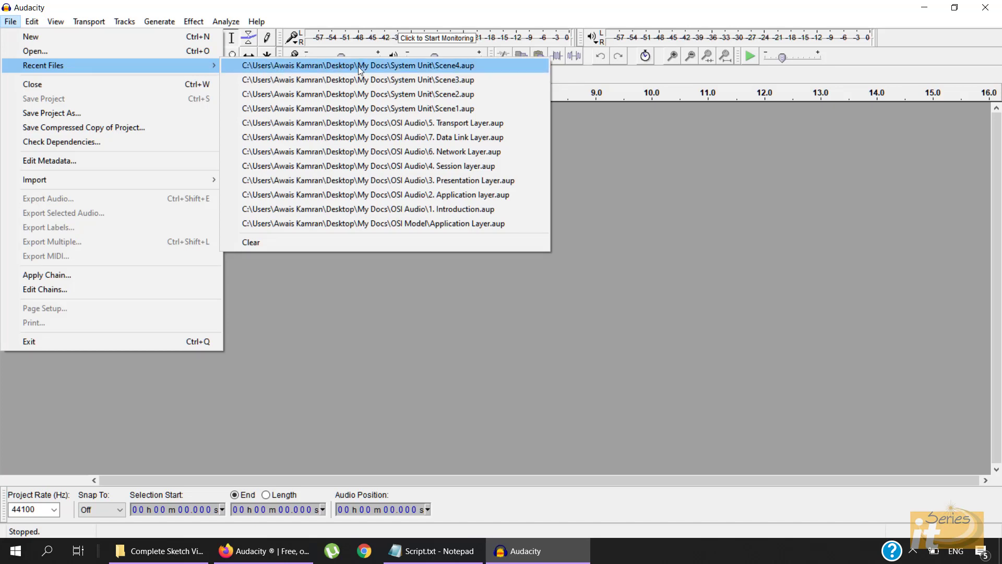
left_click(360, 108)
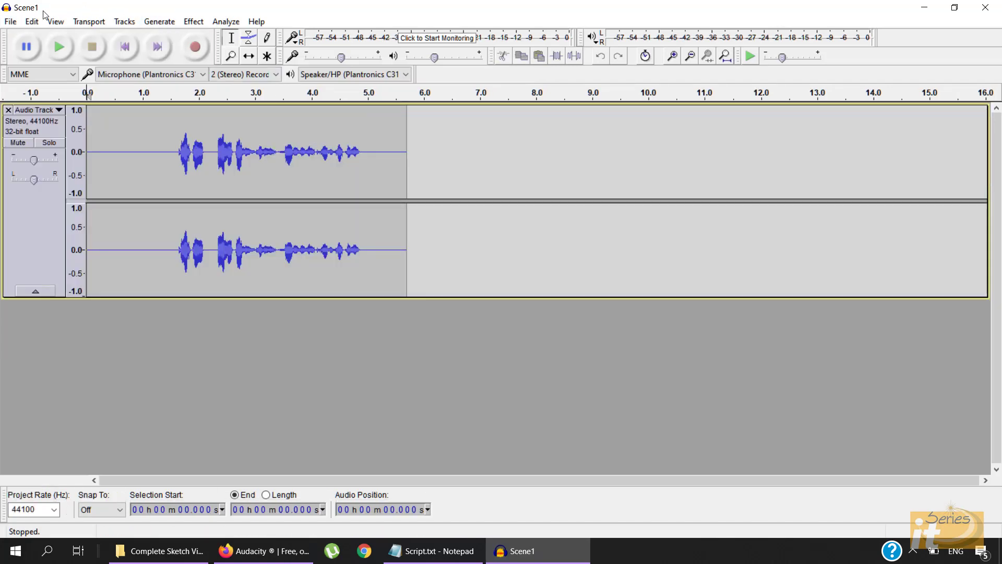
Start exporting the Scene1 audio as an MP3 file and choose the Sketch Image Project folder on the Desktop
left_click(10, 22)
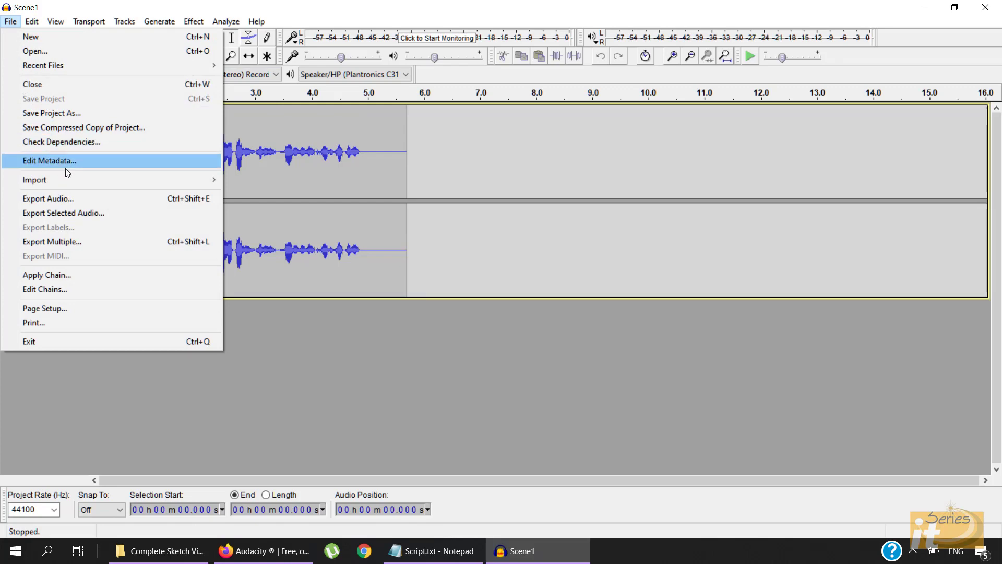
left_click(70, 196)
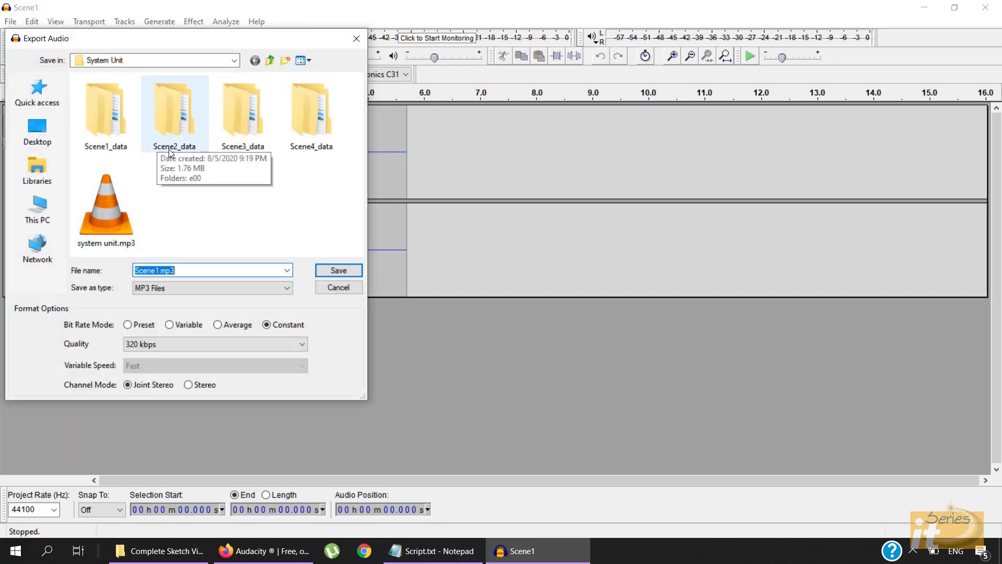
left_click(42, 136)
scroll(233, 188, "down", 2)
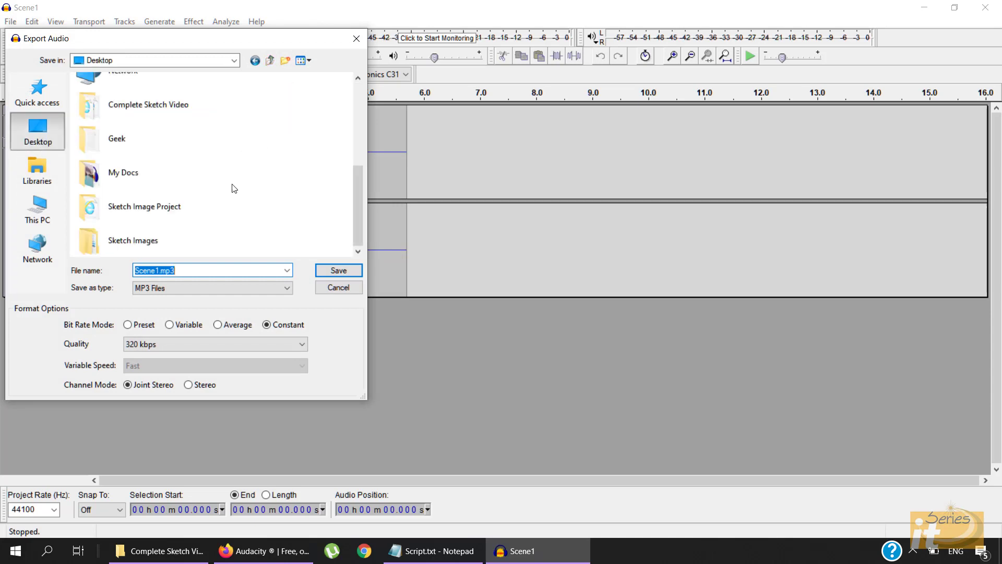
double_click(158, 208)
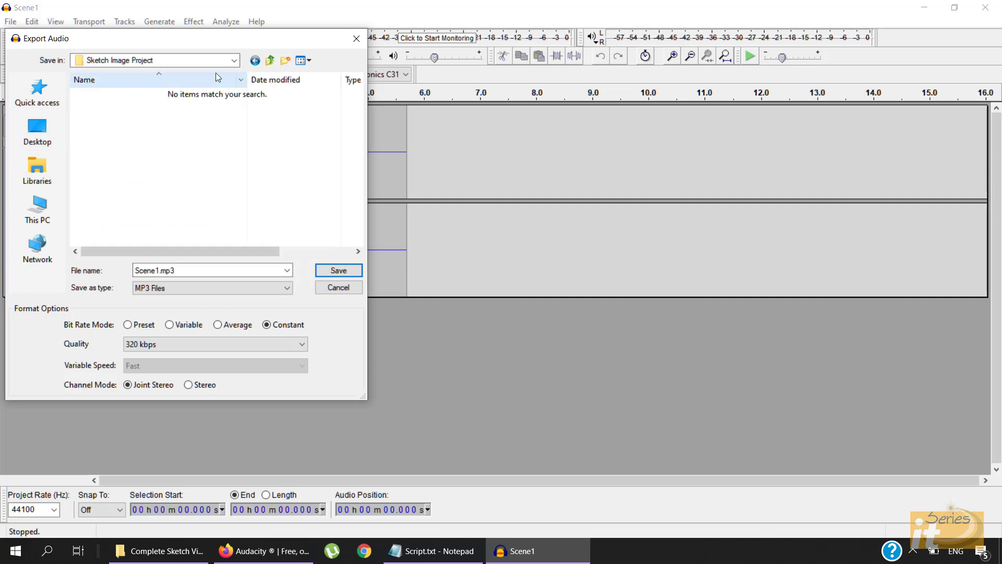
Create a folder named Audios in Sketch Image Project and export Scene1.mp3 into it with blank metadata
left_click(284, 61)
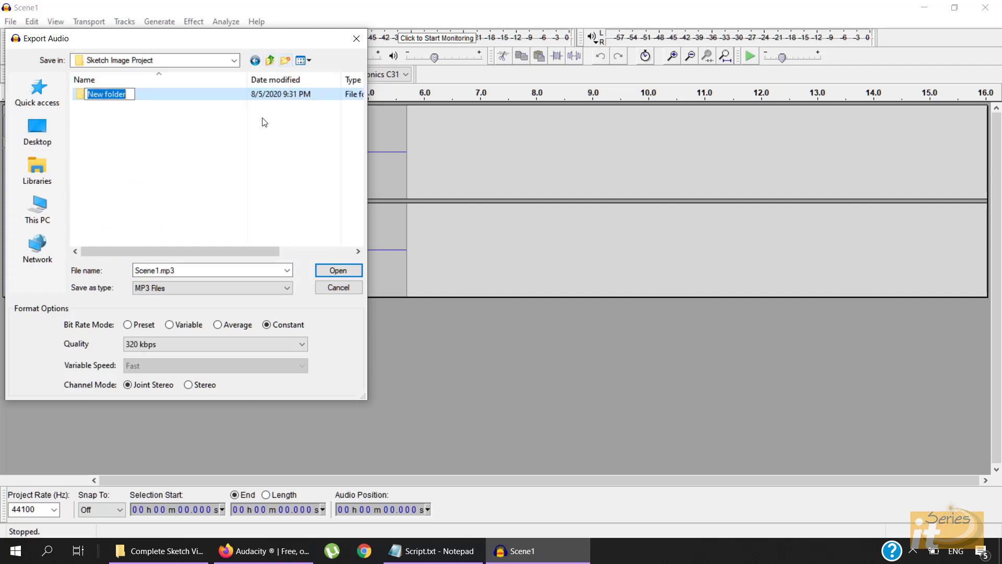
type("Audios")
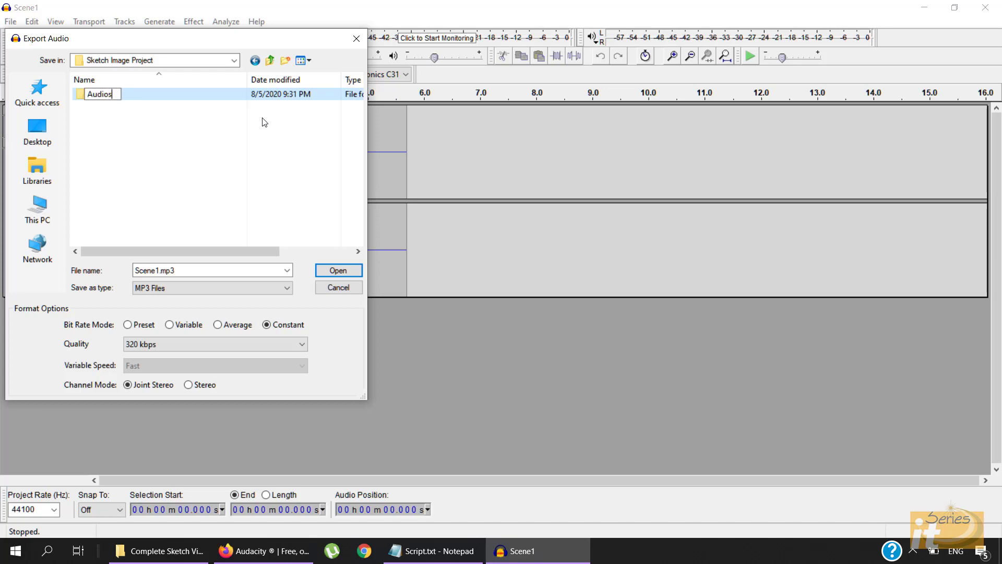
key("Return")
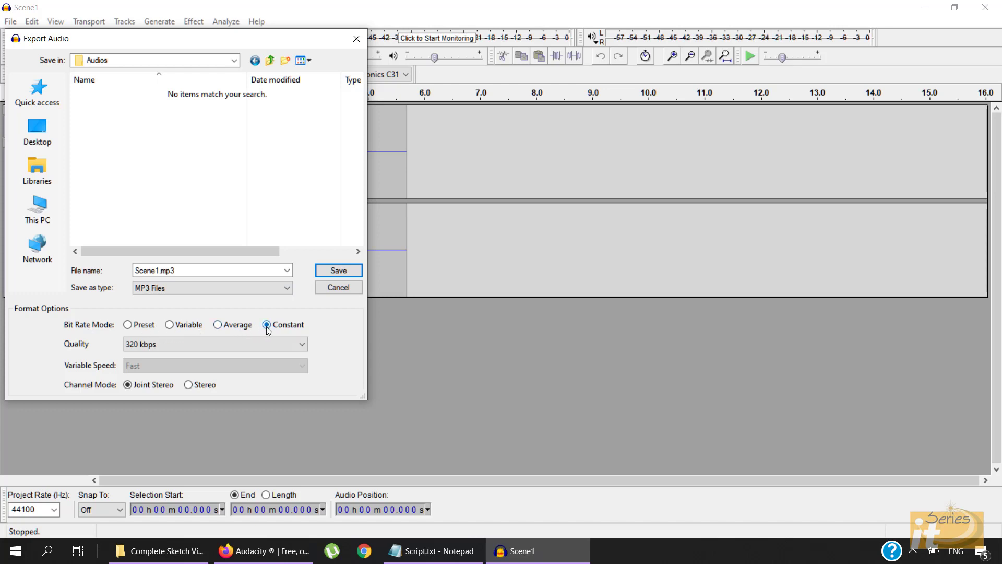
left_click(352, 270)
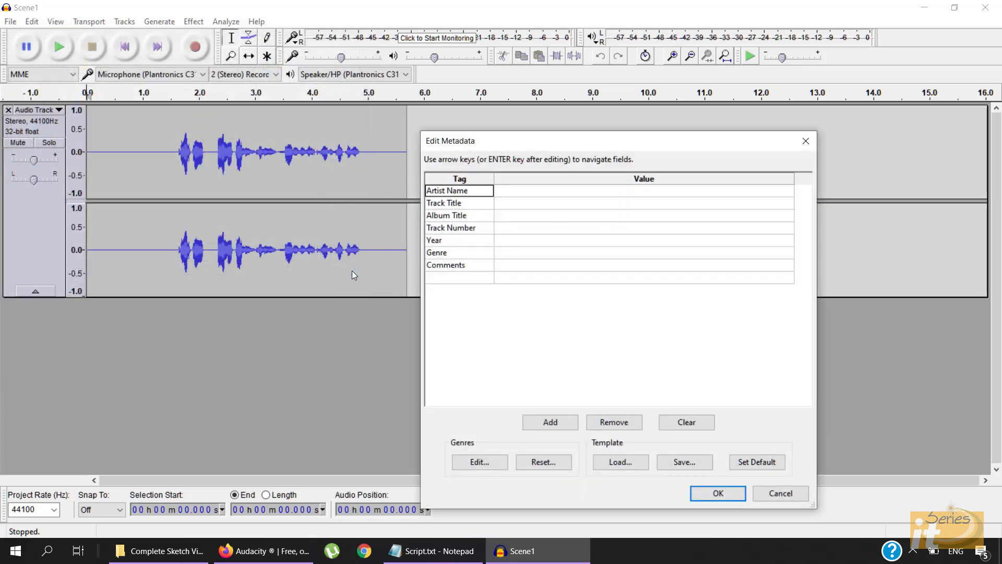
left_click(700, 496)
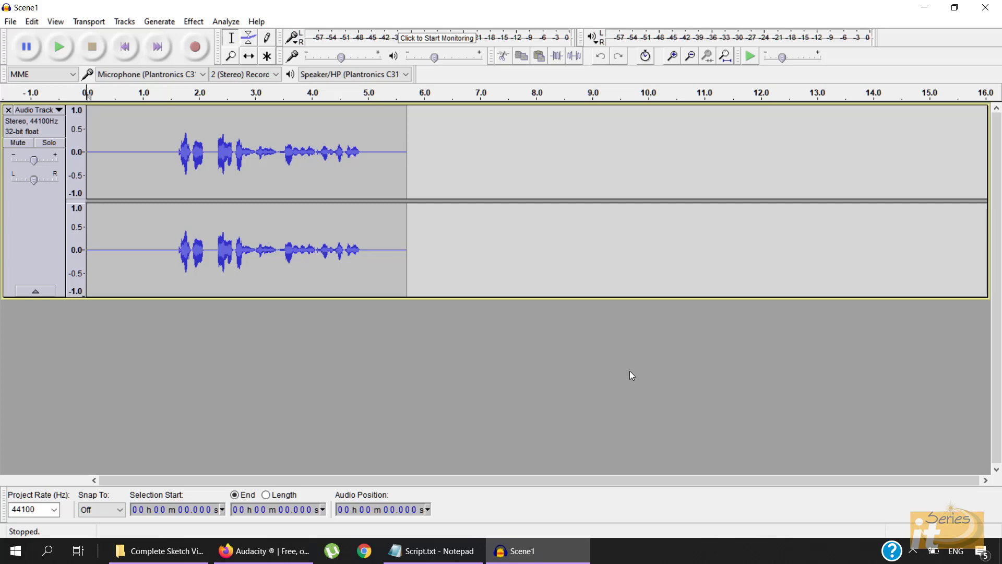
Check the exported audio file in the Audios folder inside Sketch Image Project on the desktop
left_click(923, 7)
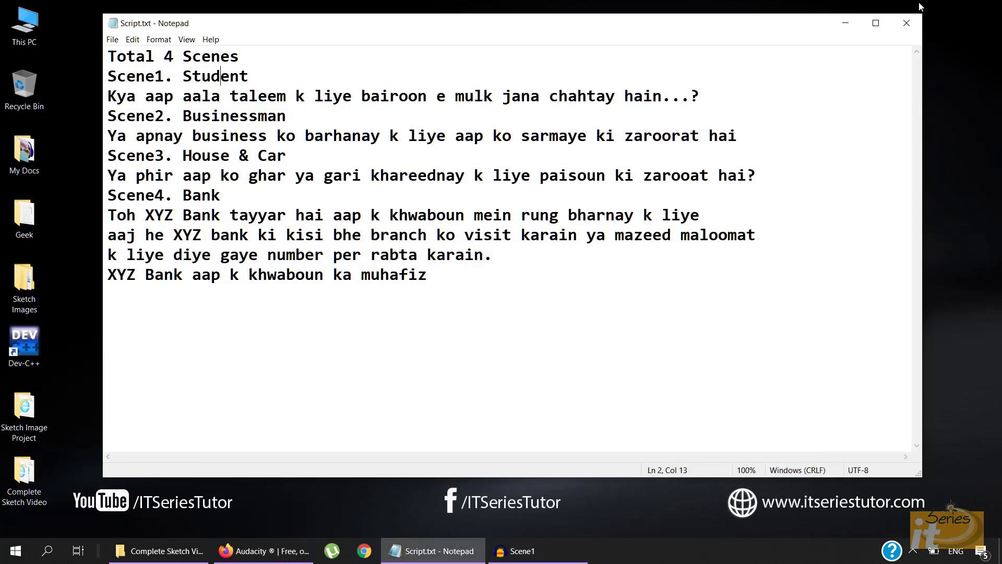
left_click(857, 18)
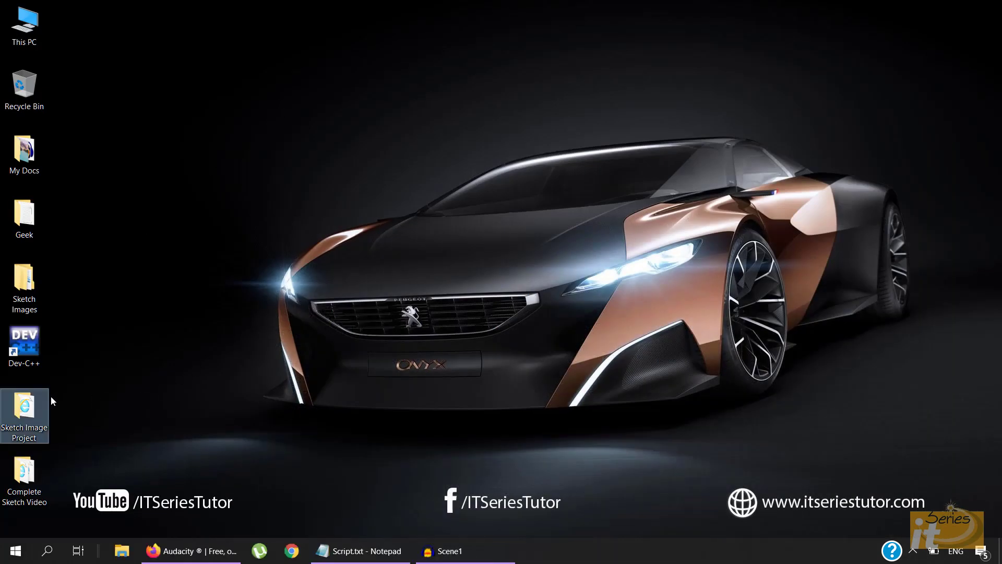
double_click(35, 406)
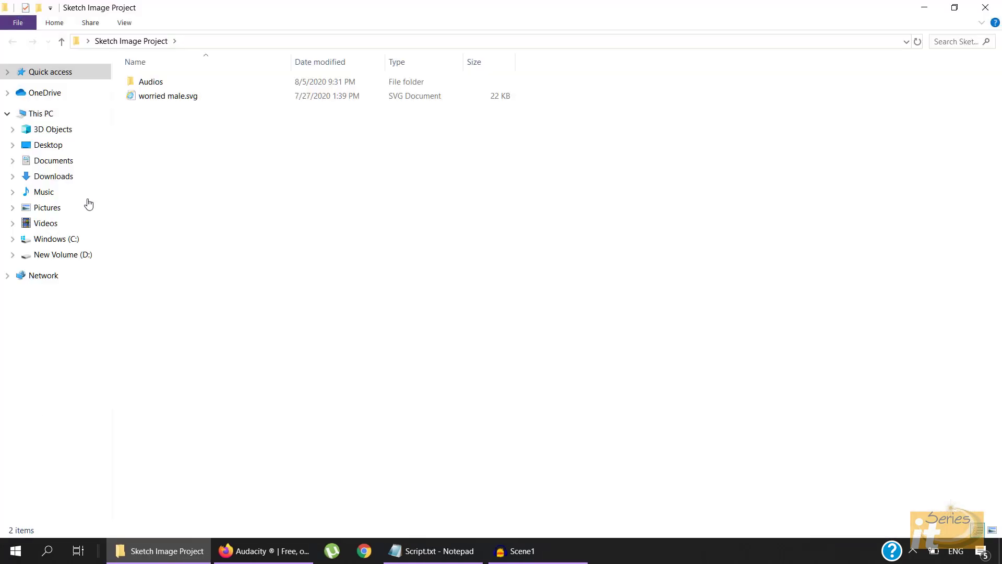
double_click(156, 84)
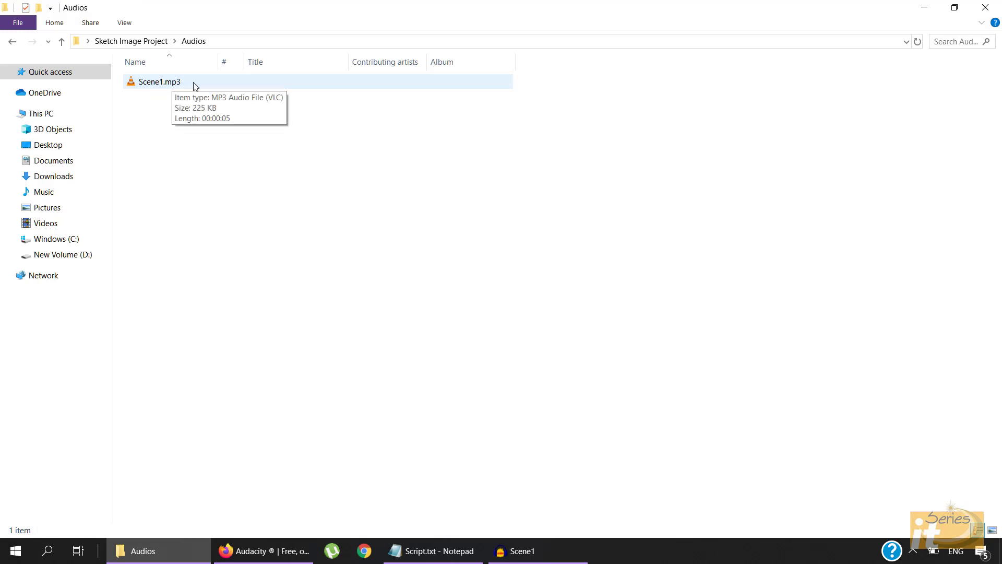
left_click(924, 8)
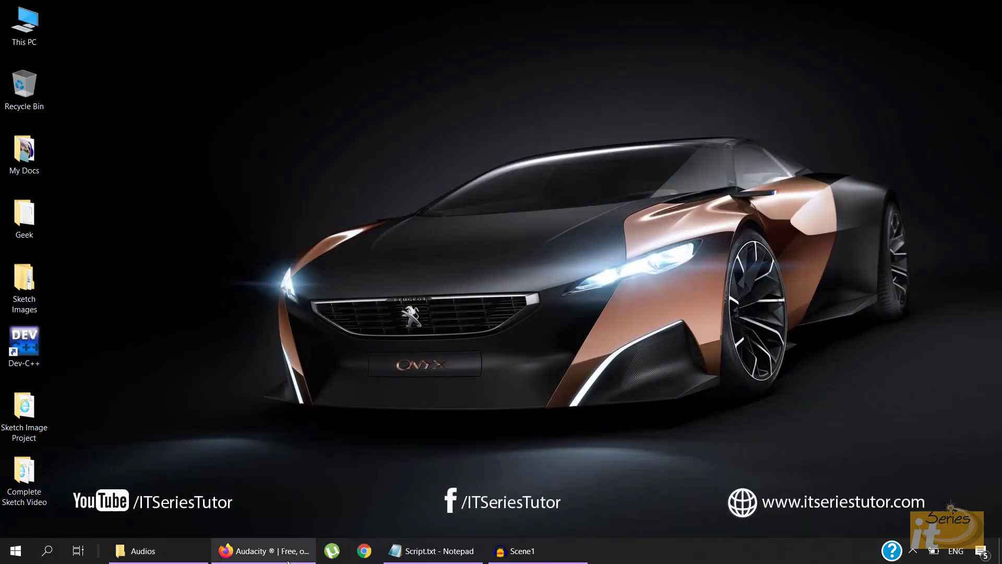
Switch to the FreeSVG site in Firefox and search it for "plane"
left_click(263, 551)
left_click(45, 7)
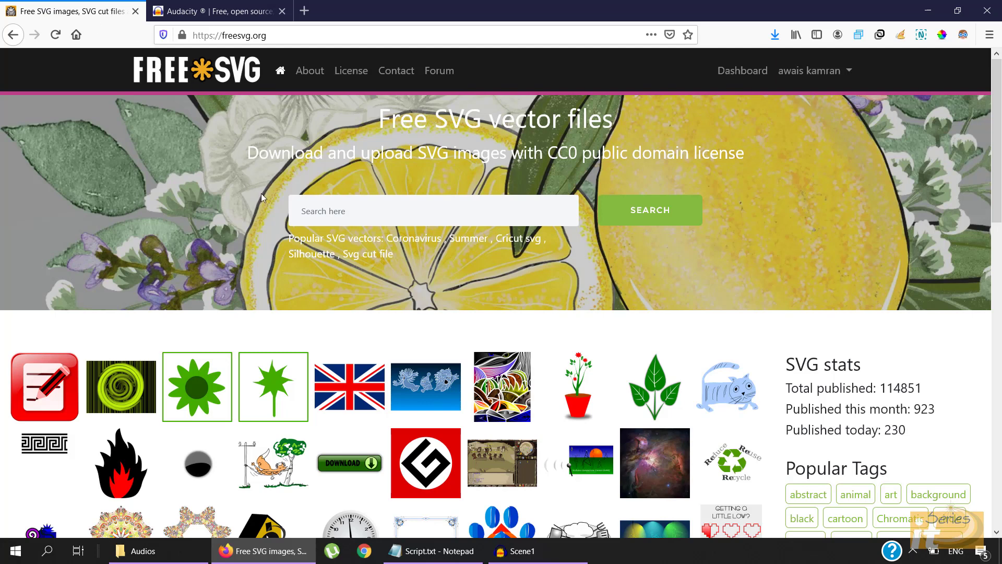
left_click(347, 222)
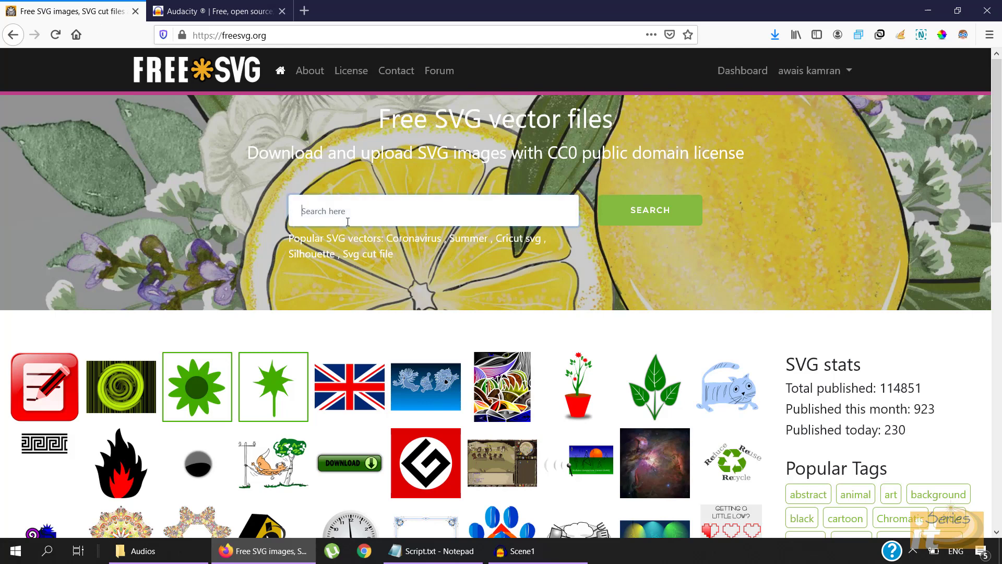
type("plane")
key("Return")
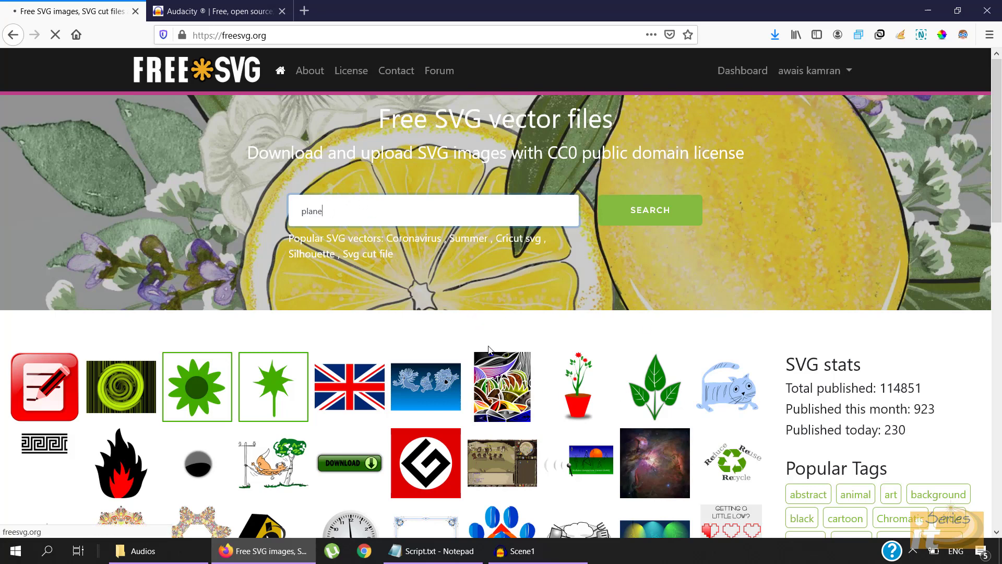
Look through the plane clip art results and go on to the second results page
scroll(500, 394, "down", 3)
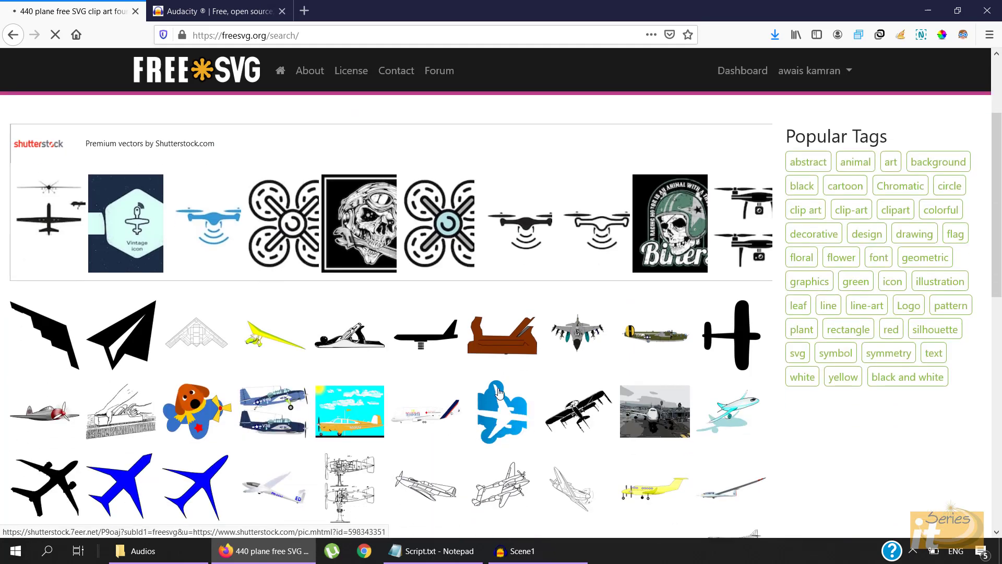
scroll(267, 335, "down", 3)
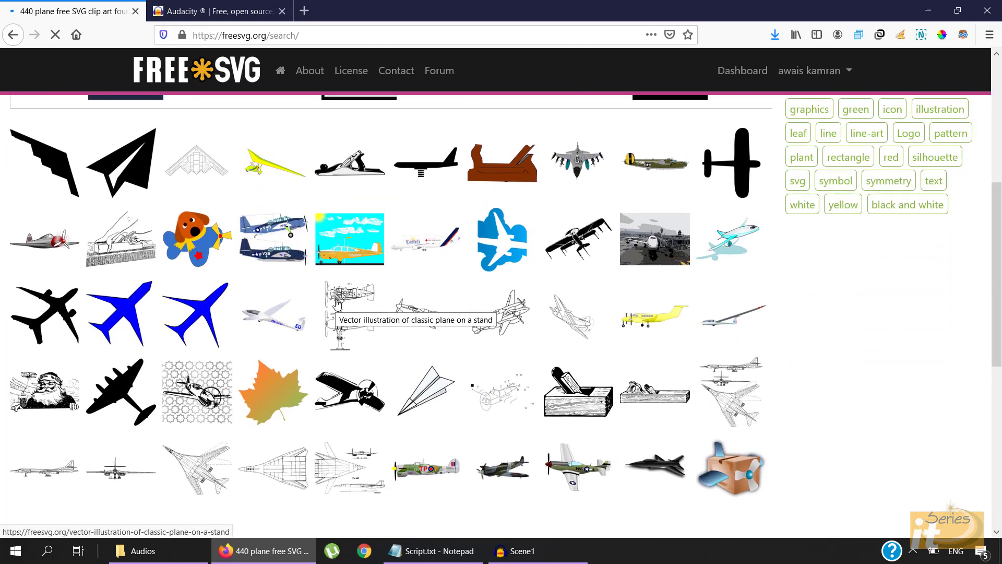
scroll(311, 453, "down", 2)
left_click(307, 459)
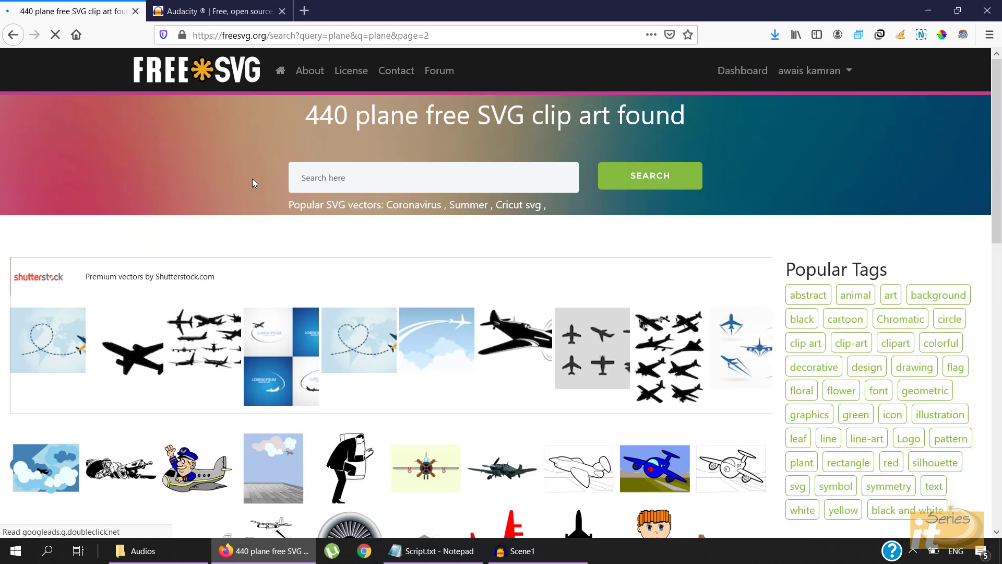
Open the Boeing 737 vector image from the plane results and look through its page
scroll(254, 182, "down", 2)
scroll(253, 182, "down", 2)
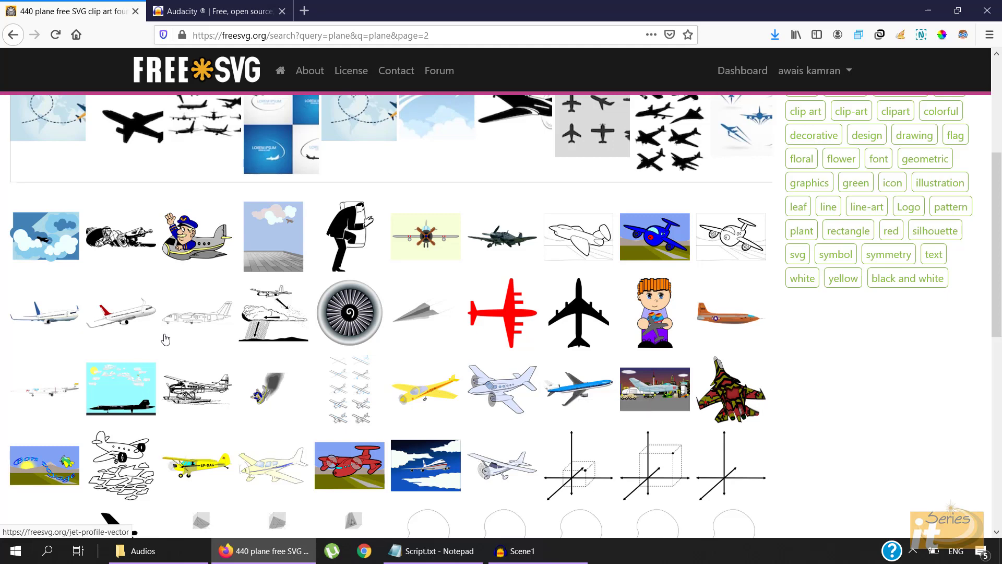
left_click(61, 319)
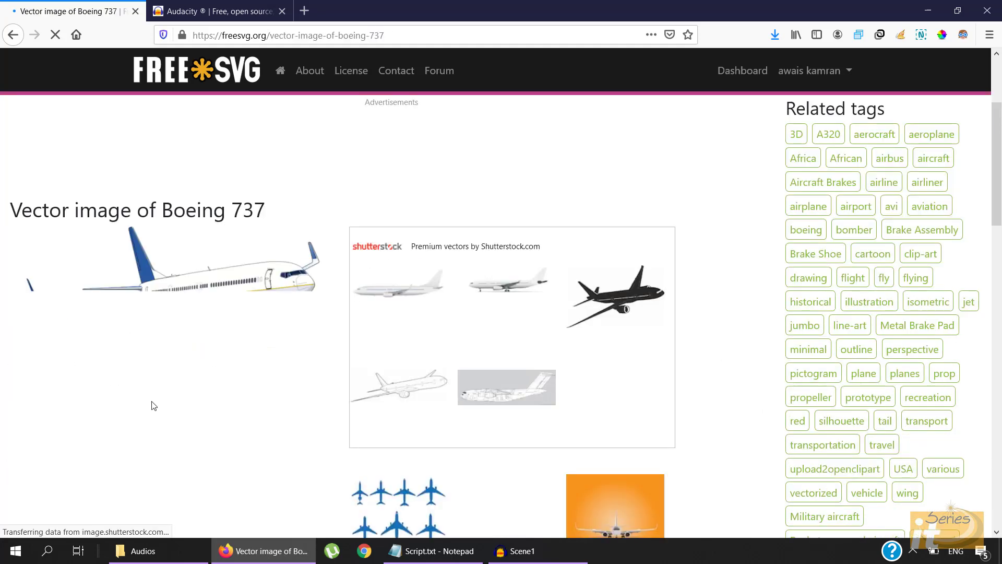
scroll(154, 406, "down", 4)
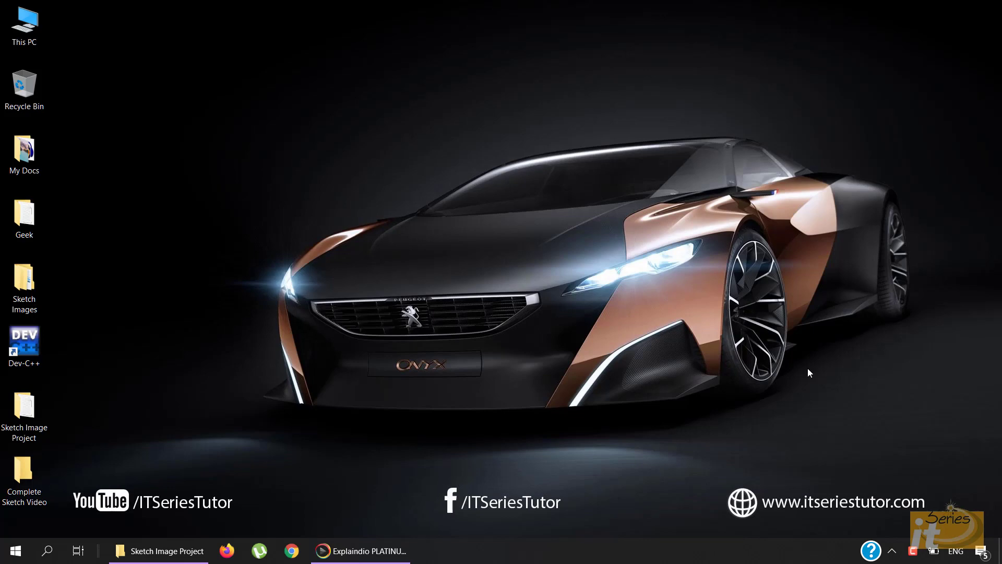
Review the prepared files in the Audios and Images folders of Sketch Image Project
left_click(178, 551)
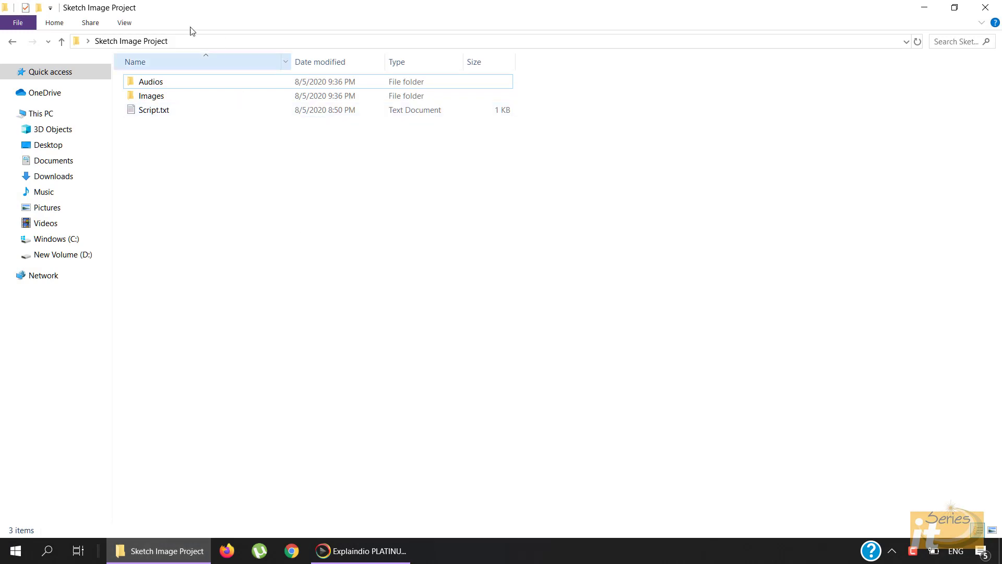
double_click(152, 82)
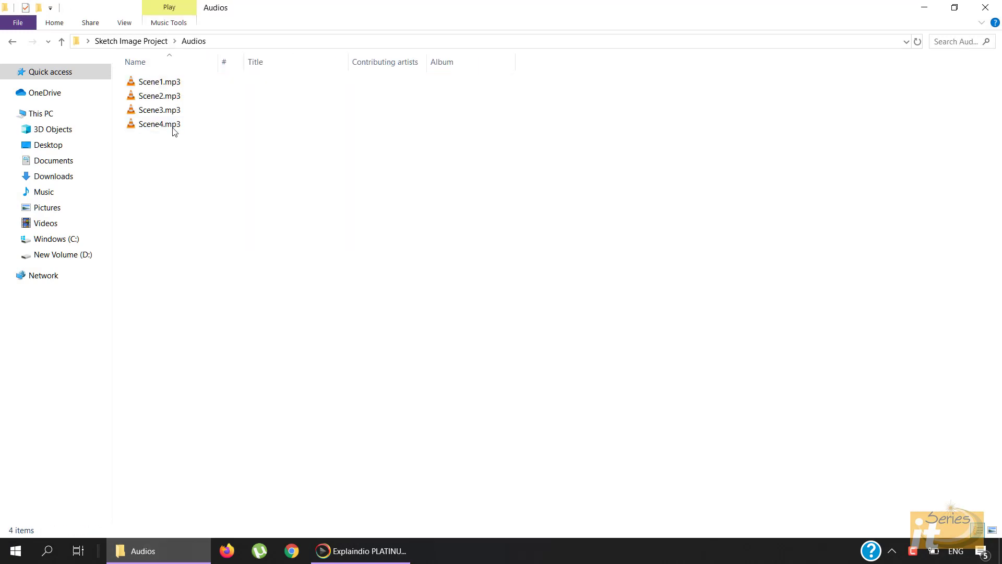
left_click(62, 42)
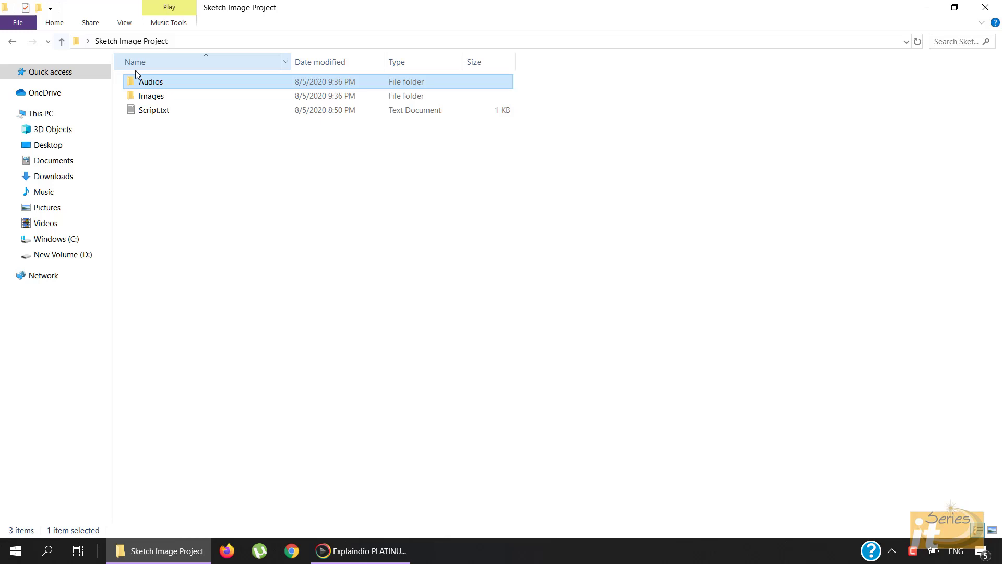
double_click(150, 97)
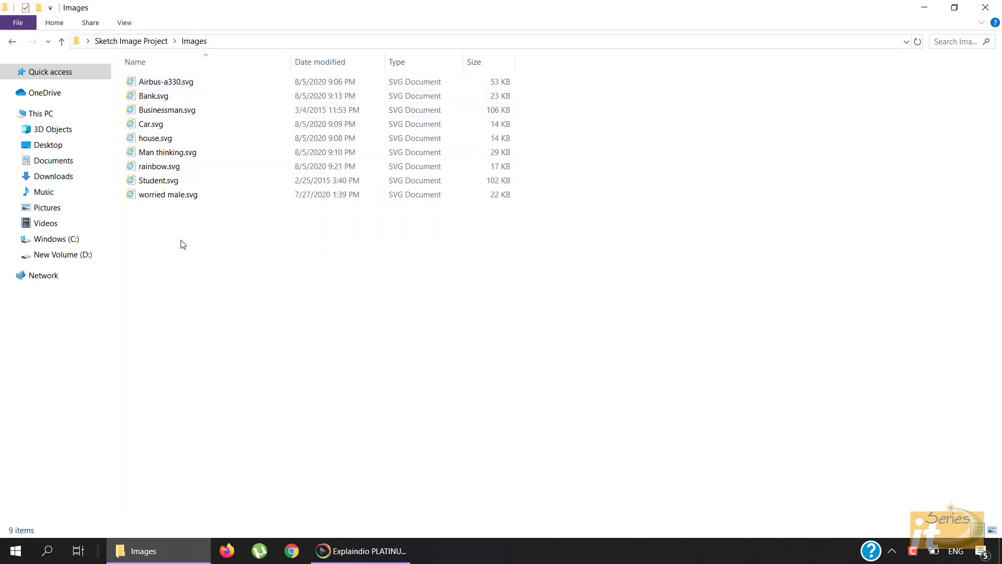
left_click(925, 7)
Switch to Explaindio and create a new project named XYZBank
left_click(378, 557)
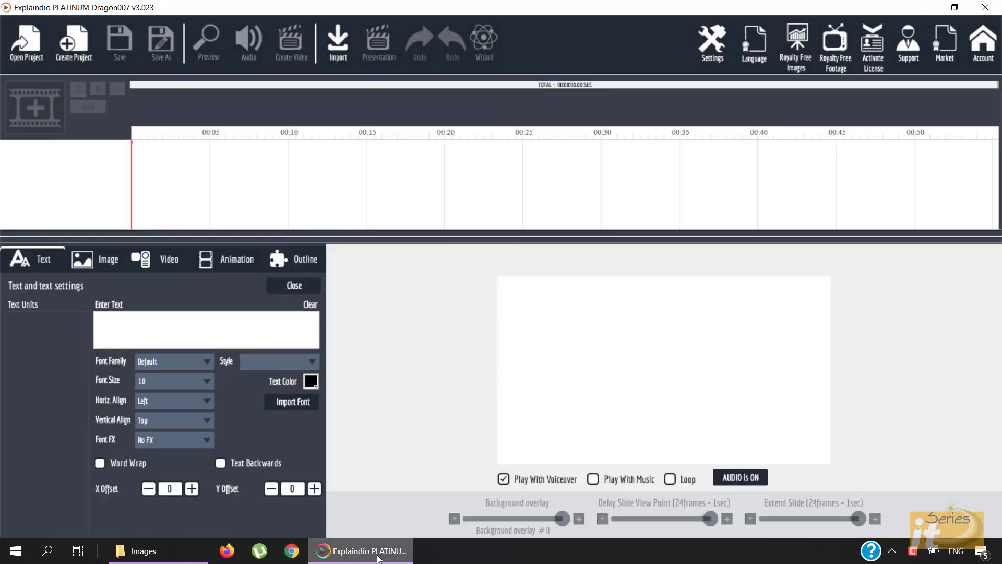
left_click(77, 44)
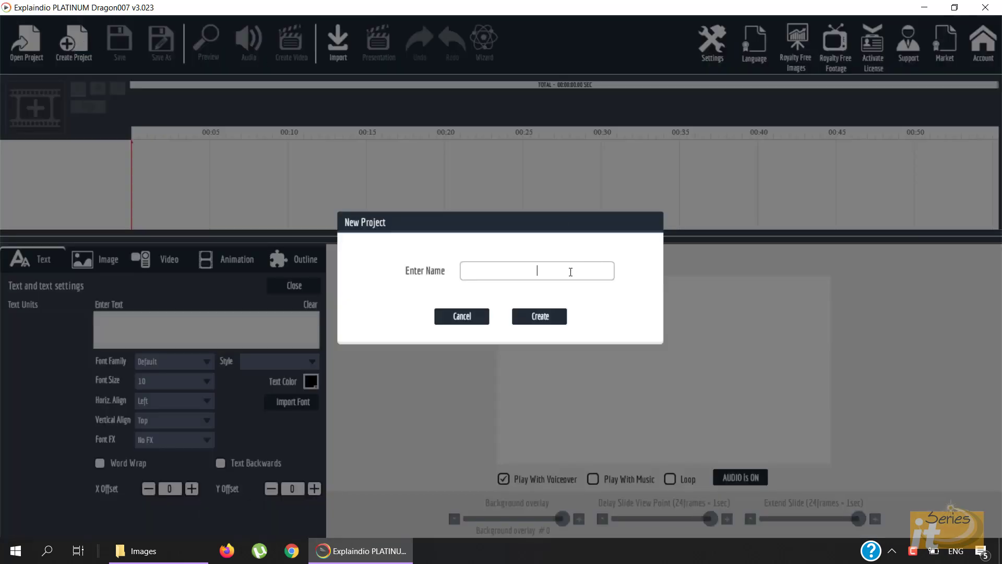
type("XYZBank")
left_click(537, 324)
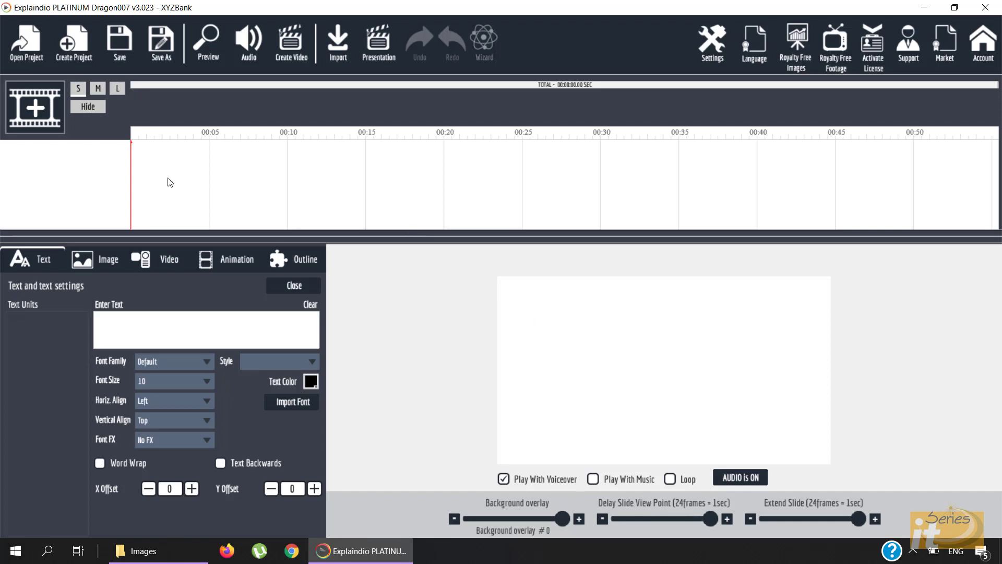
Create a new scene and add the sketch image Student.svg from the Images folder of Sketch Image Project on the desktop
left_click(43, 123)
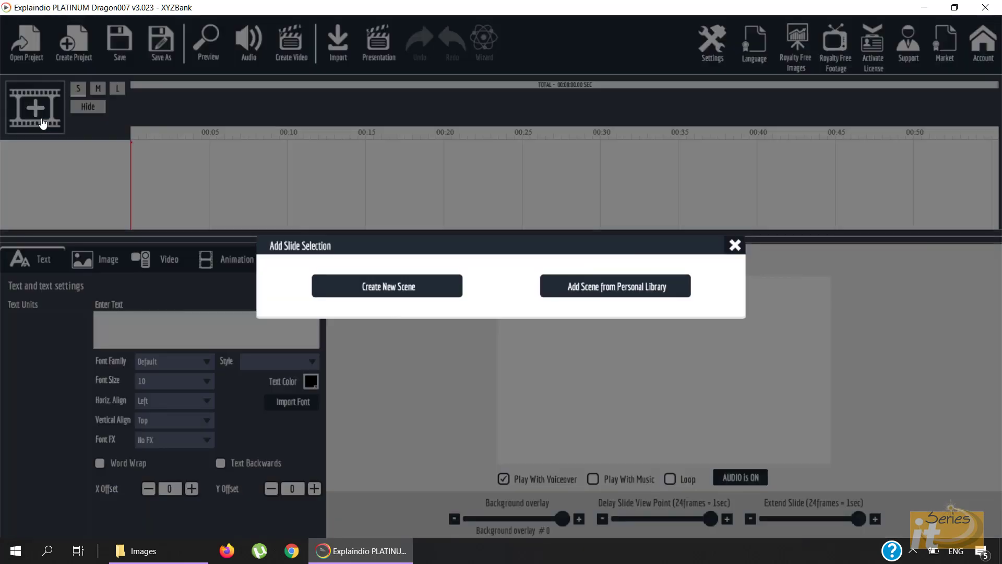
left_click(381, 287)
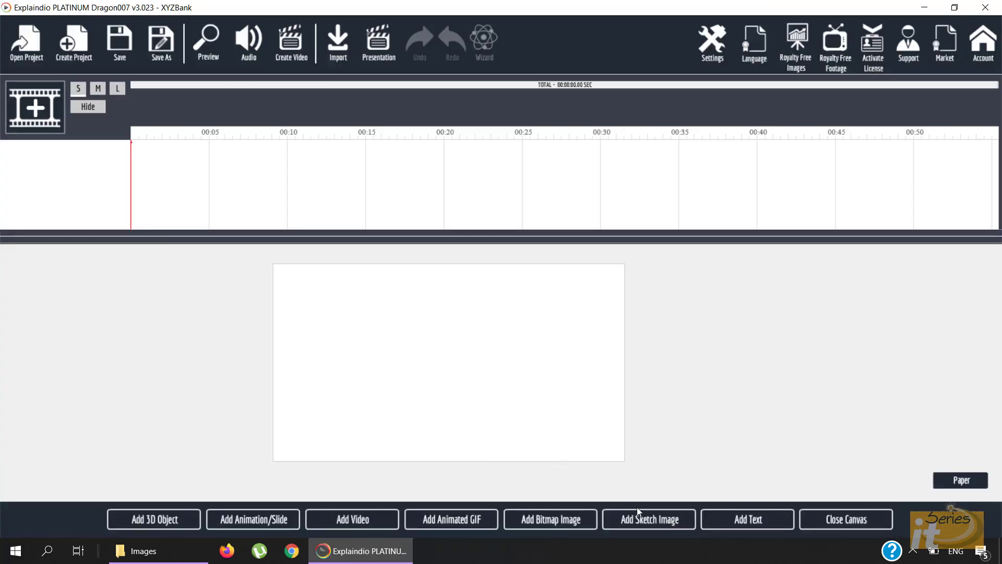
left_click(648, 528)
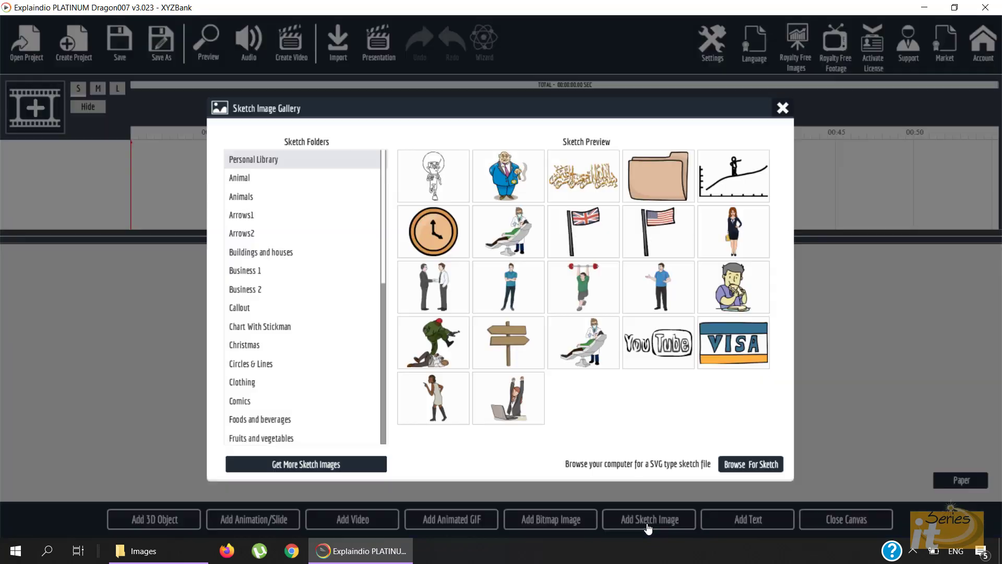
left_click(739, 467)
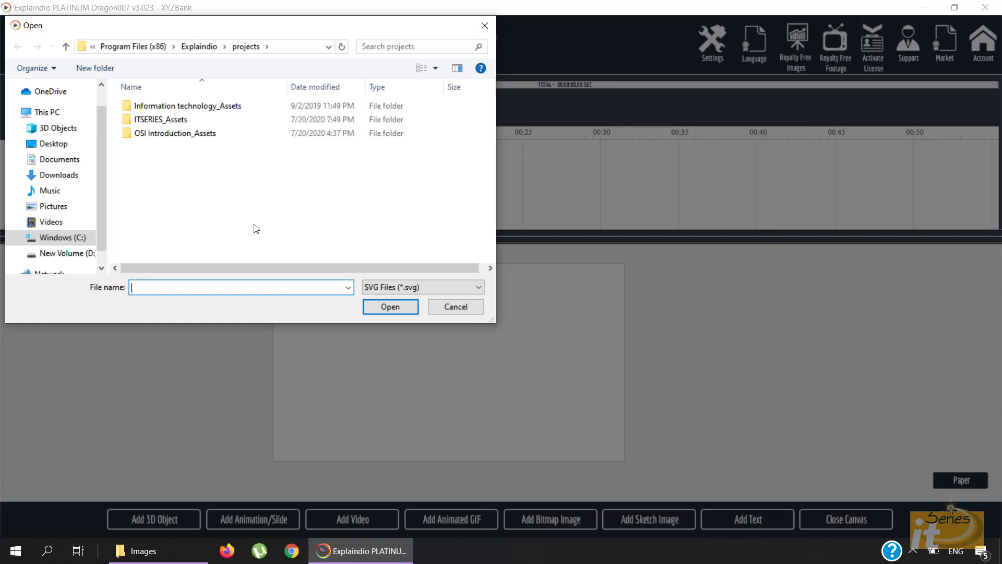
left_click(62, 146)
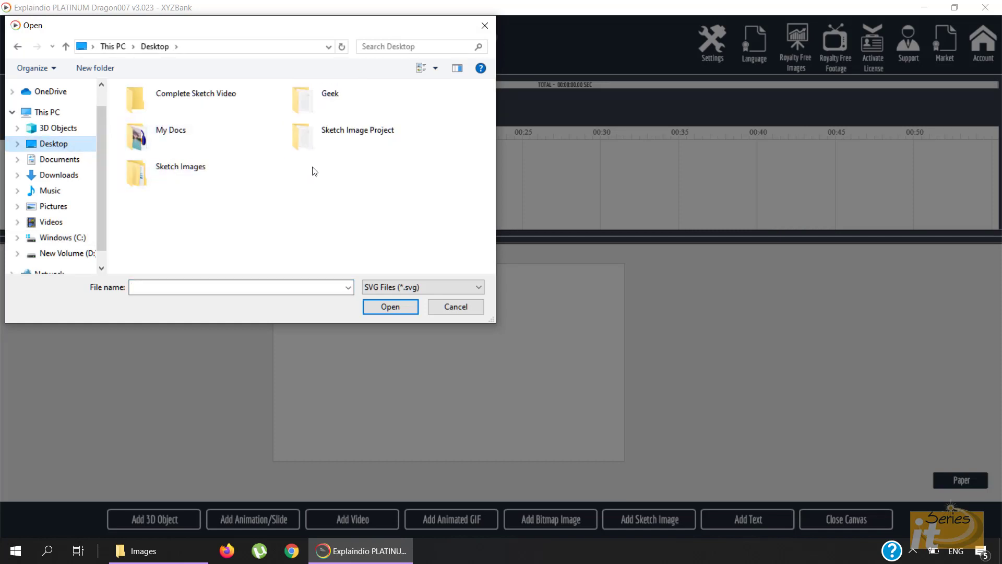
double_click(316, 135)
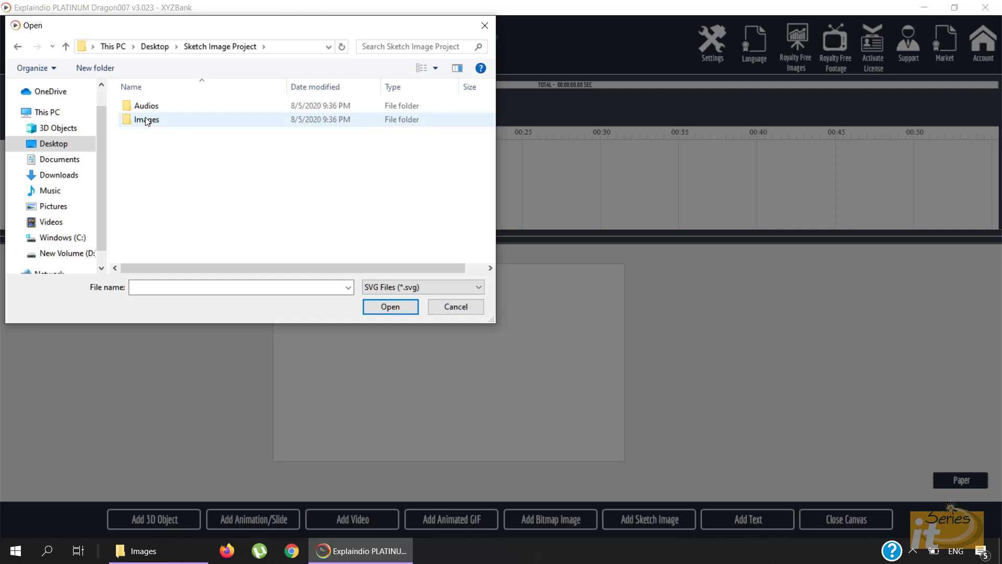
double_click(147, 120)
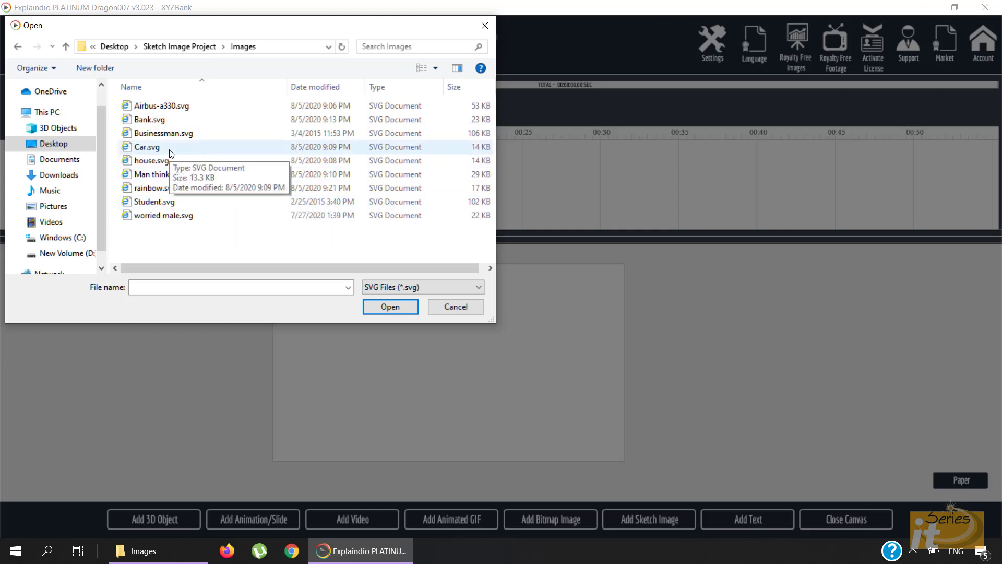
left_click(165, 203)
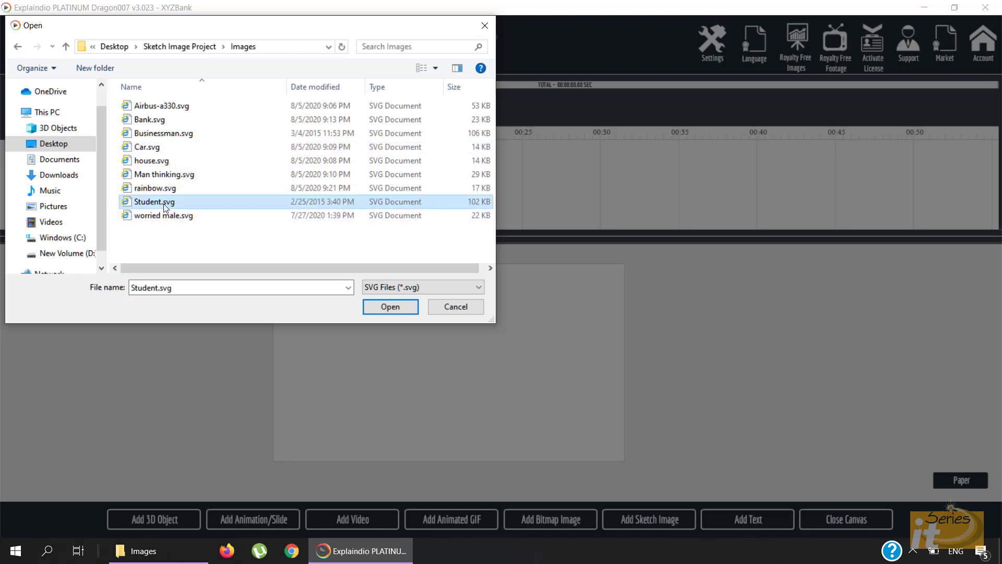
left_click(397, 308)
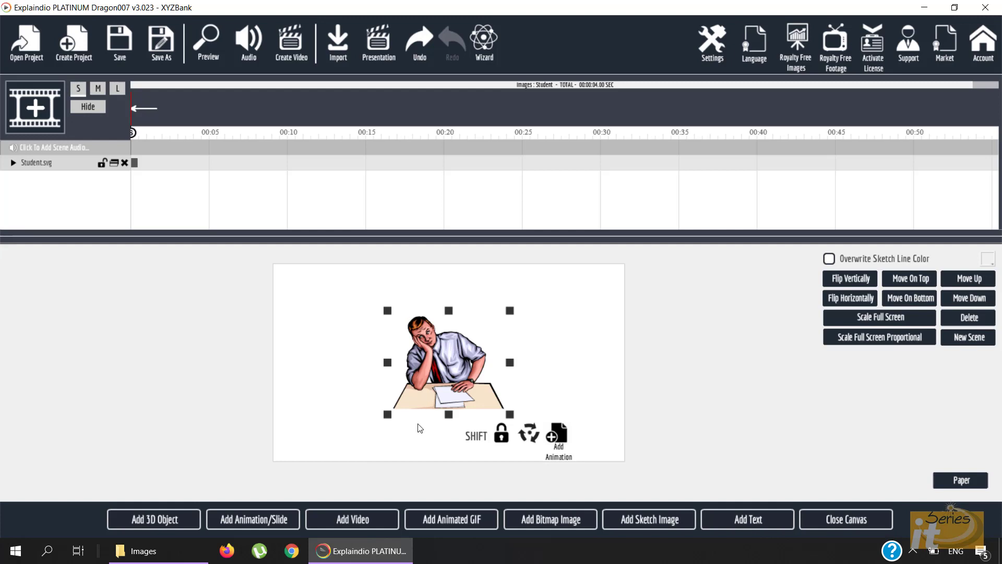
Enlarge the student picture slightly, place it in the lower-left part of the canvas, and close the canvas
left_click_drag(387, 419, 367, 433)
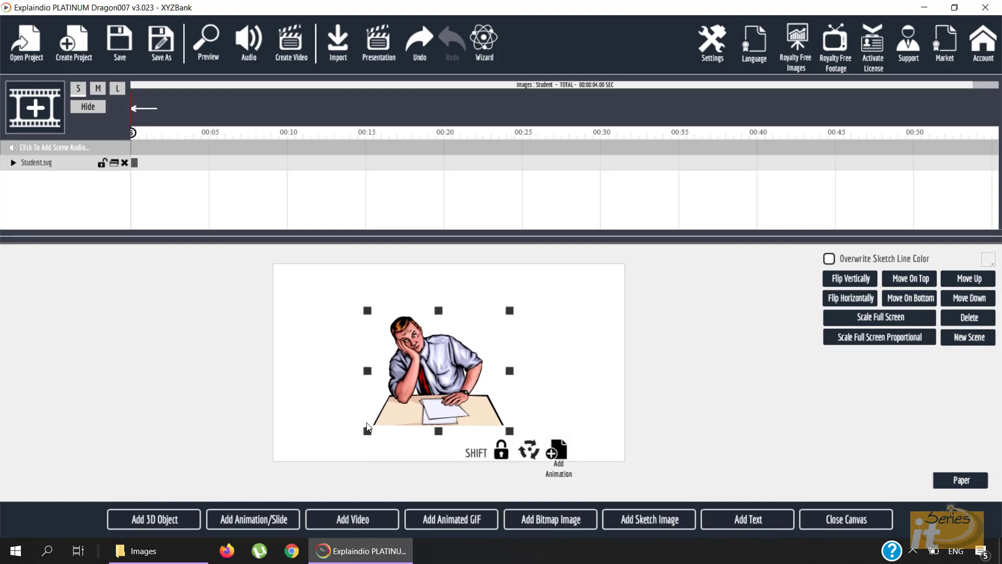
left_click_drag(448, 395, 379, 405)
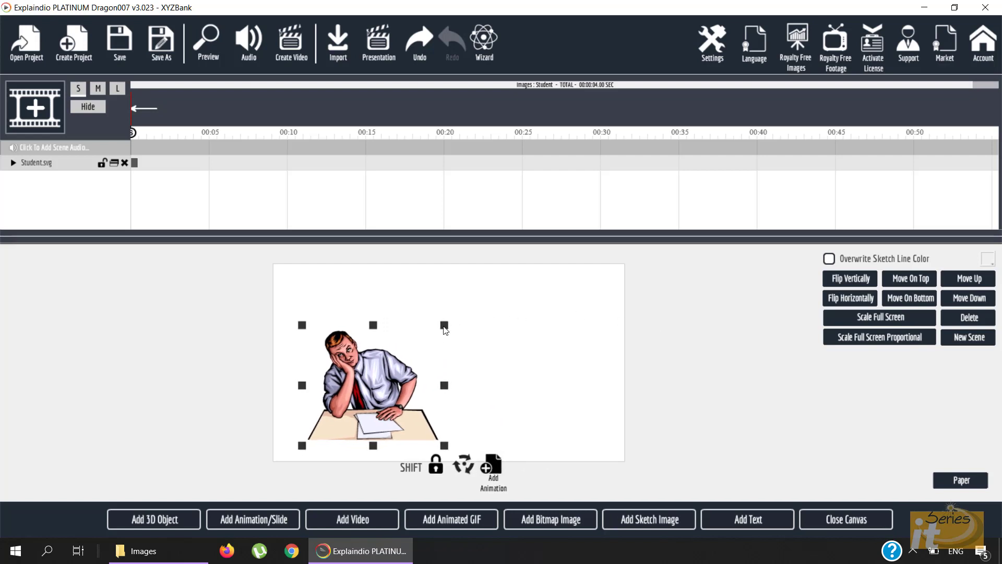
left_click_drag(444, 327, 447, 325)
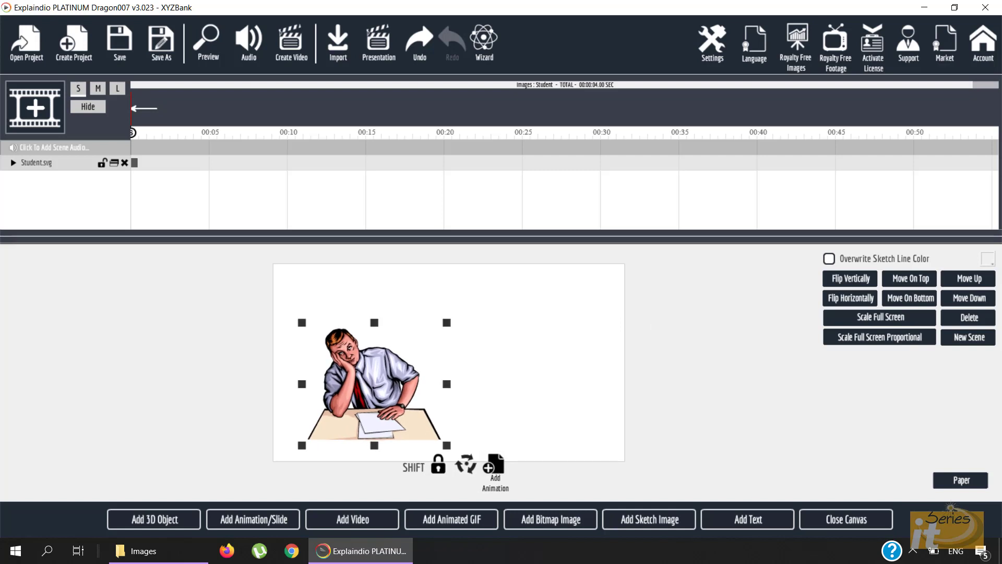
left_click(855, 520)
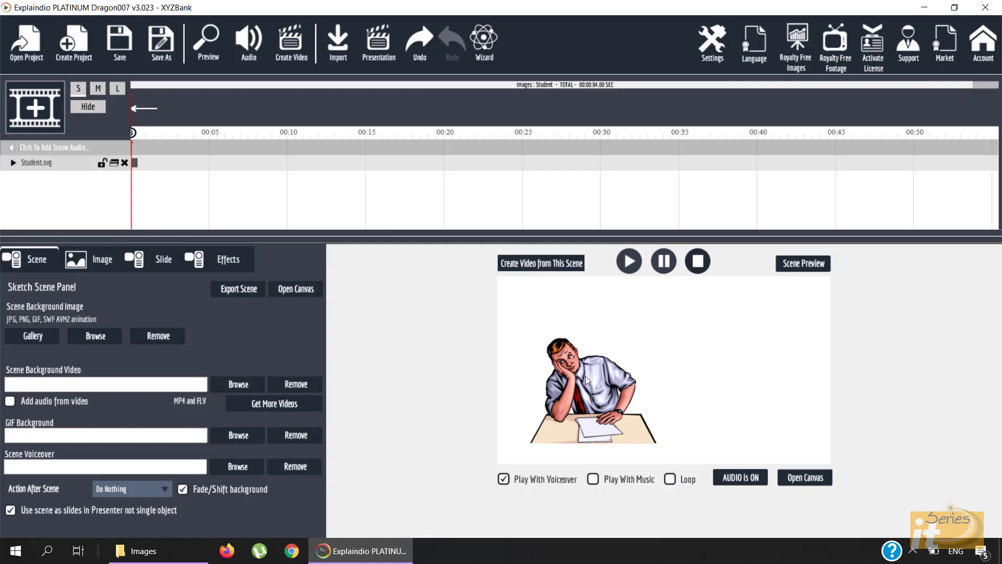
Play the scene and add the Sketch By Hand effect to Student.svg
left_click(629, 263)
left_click(14, 164)
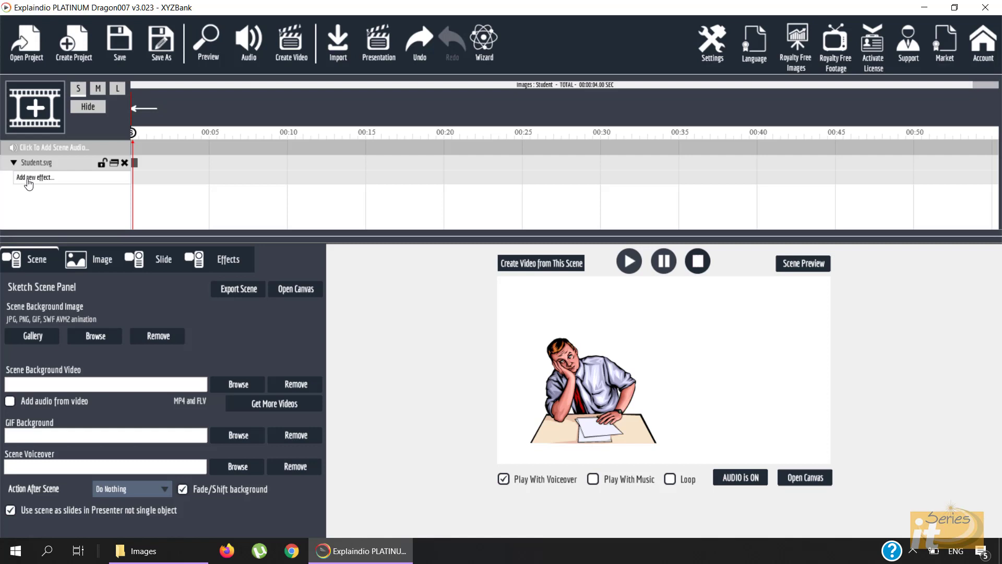
left_click(29, 179)
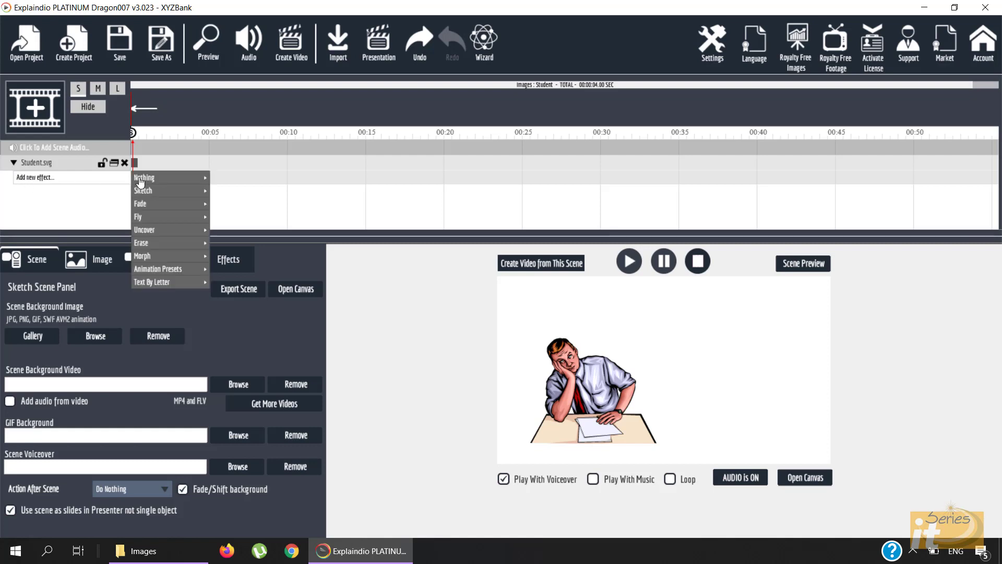
mouse_move(175, 191)
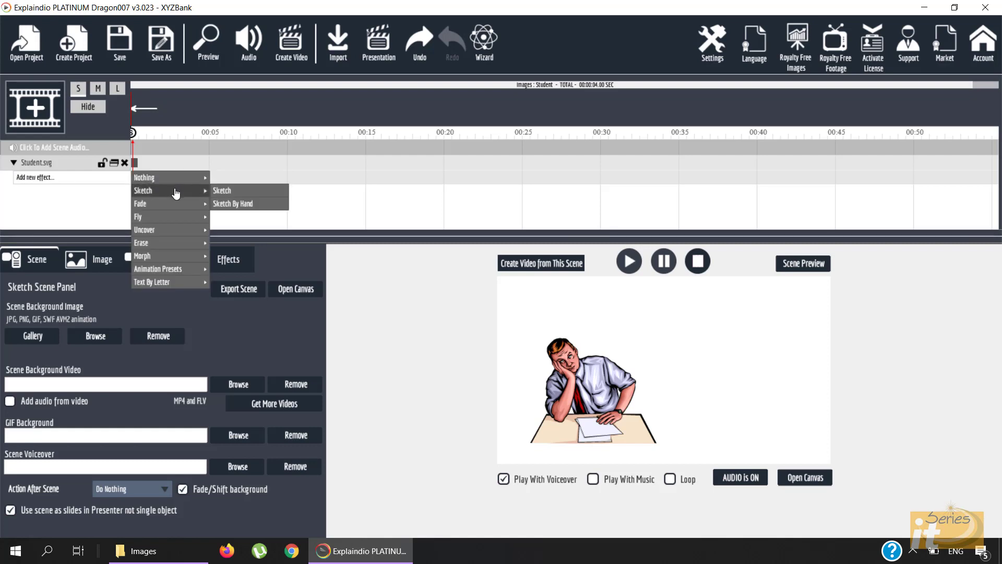
left_click(239, 203)
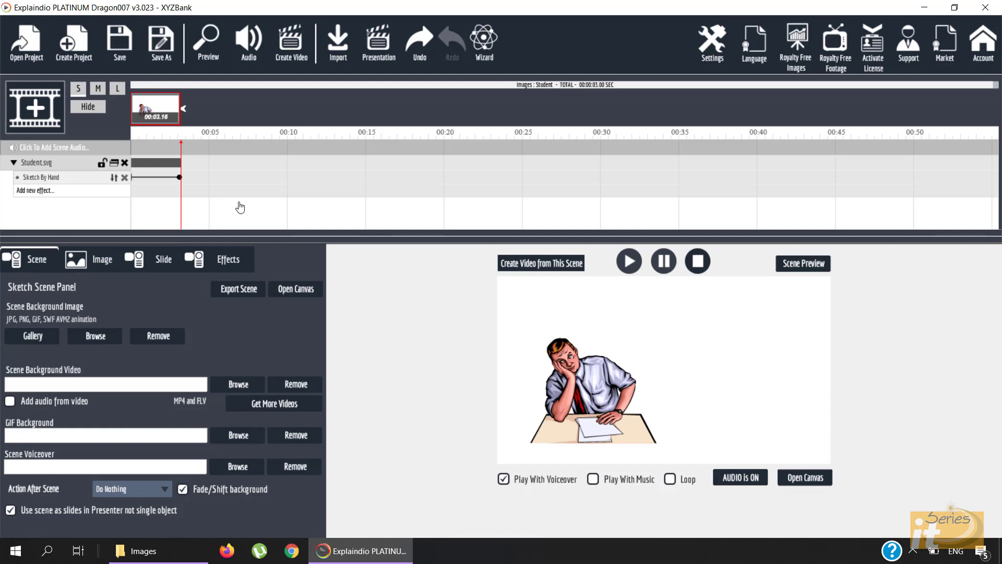
Reopen the canvas and add Airbus-a330.svg from the Images folder as a sketch image
left_click(808, 482)
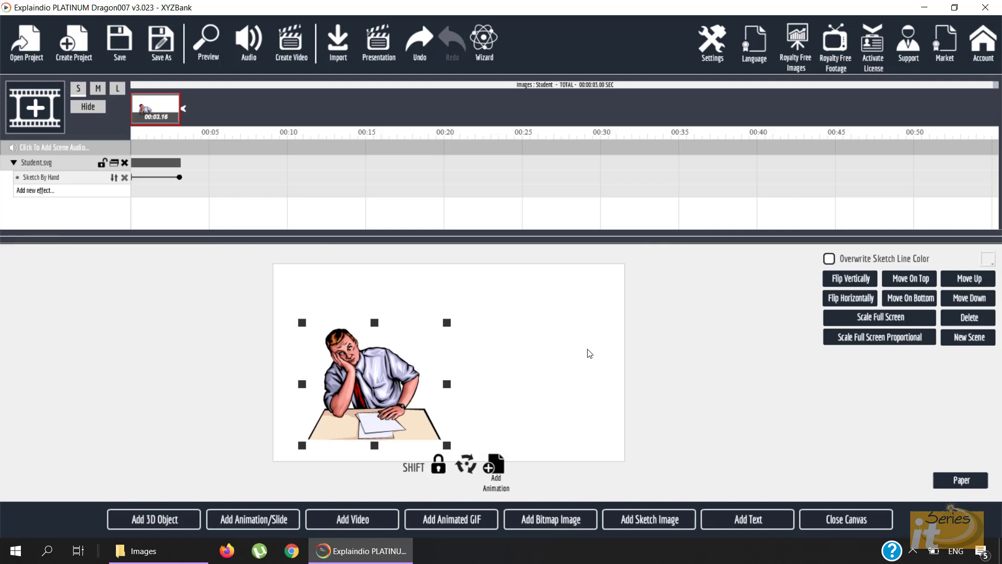
left_click(658, 519)
left_click(764, 464)
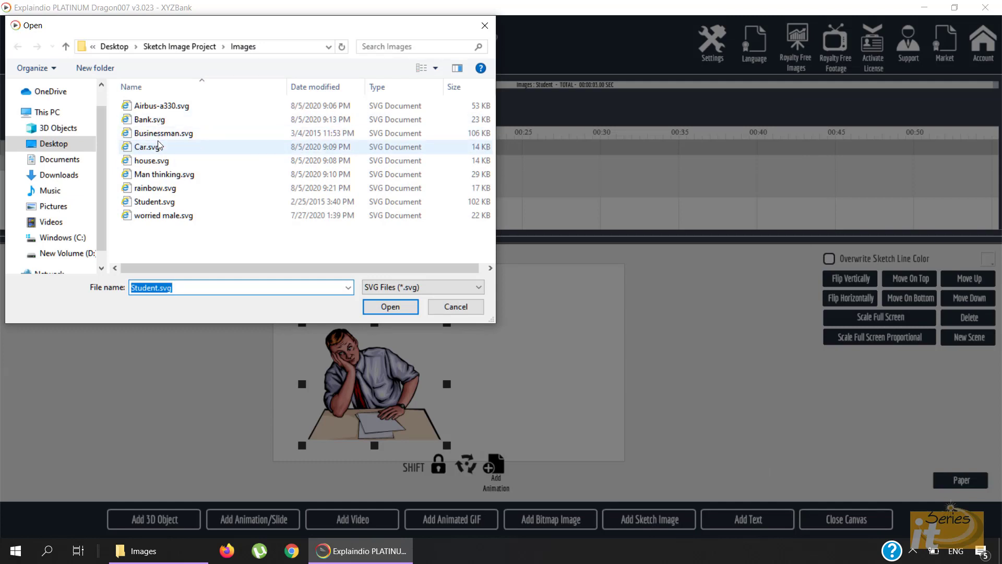
left_click(150, 110)
double_click(150, 107)
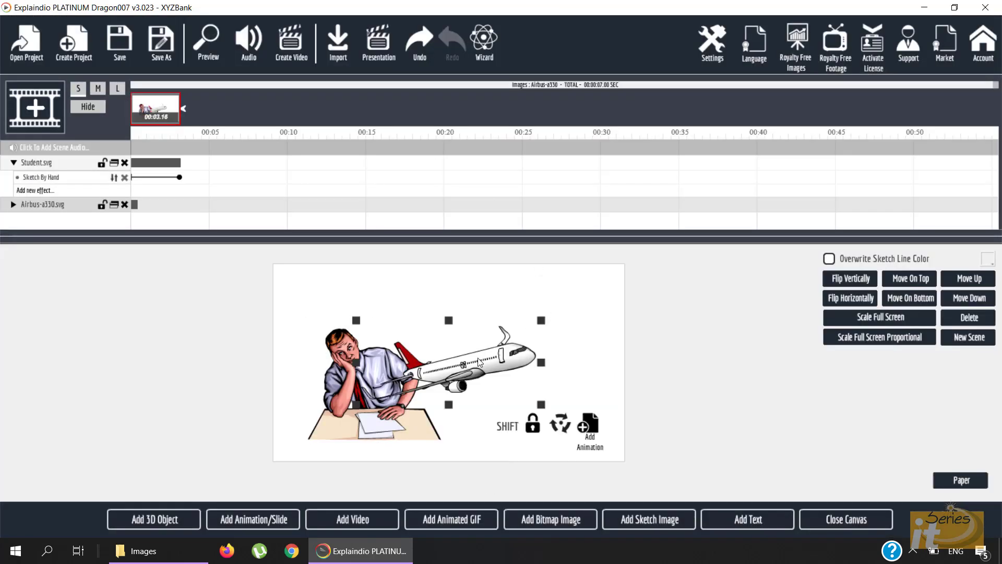
Shrink the plane, place it in the upper-right part of the canvas above the student, and close the canvas
left_click_drag(476, 366, 511, 314)
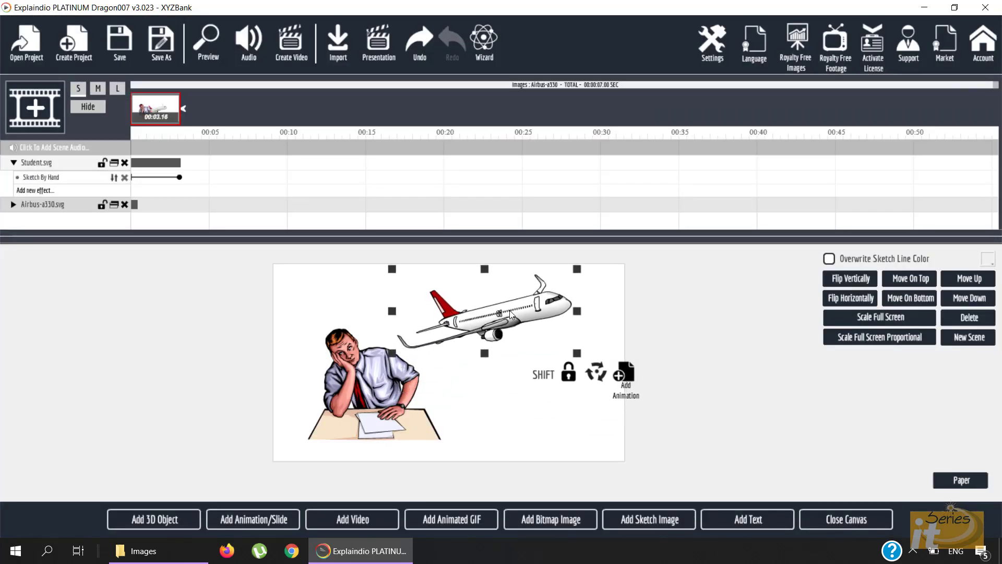
left_click_drag(396, 354, 443, 331)
left_click_drag(543, 302, 526, 303)
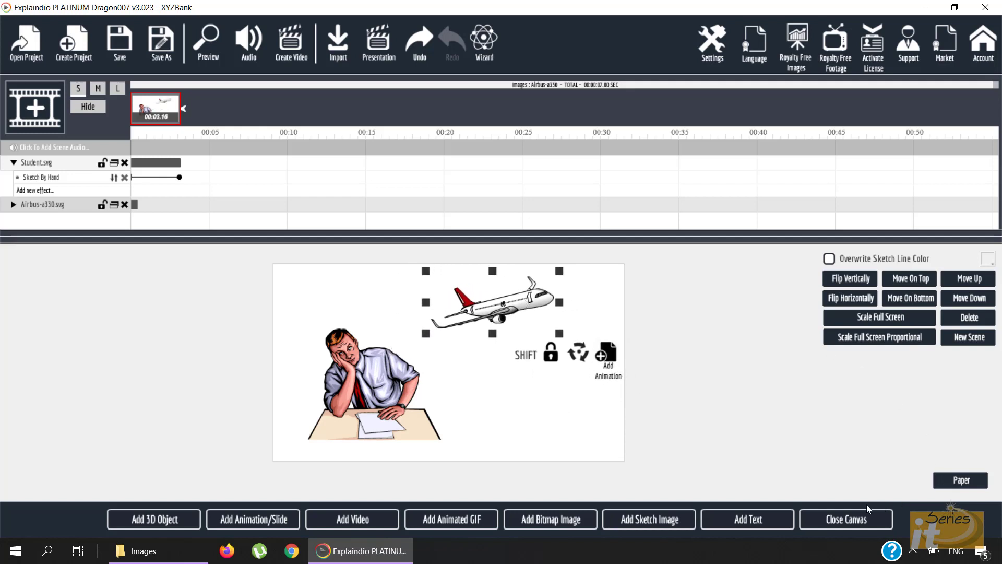
left_click(857, 525)
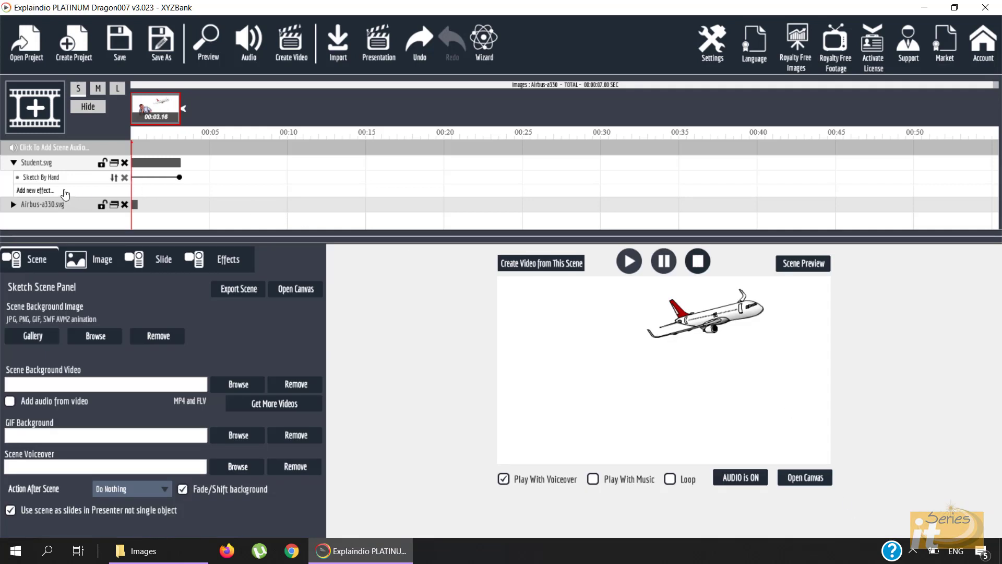
Collapse the Student.svg layer and add the Sketch By Hand effect to Airbus-a330.svg
left_click(14, 163)
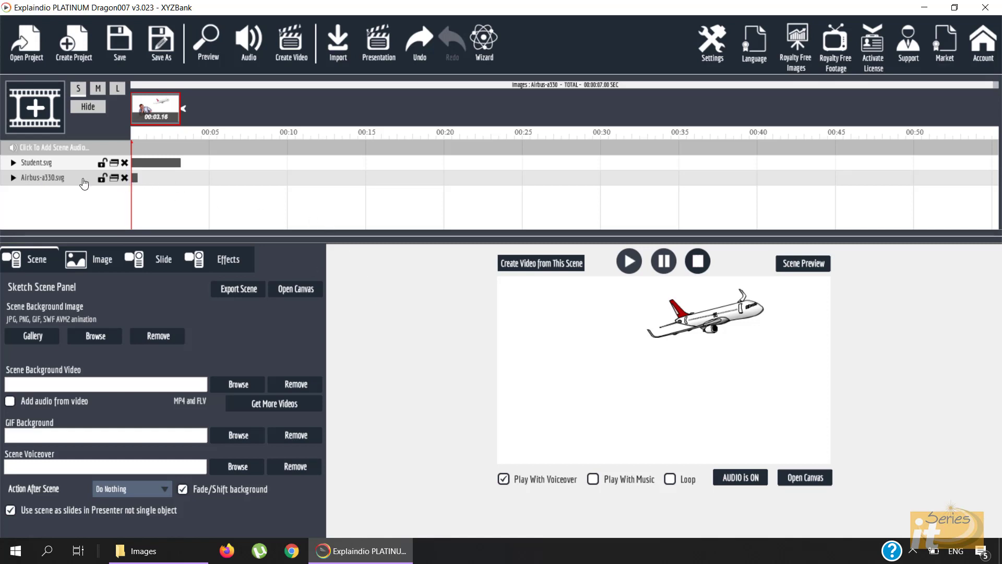
left_click(14, 179)
left_click(20, 193)
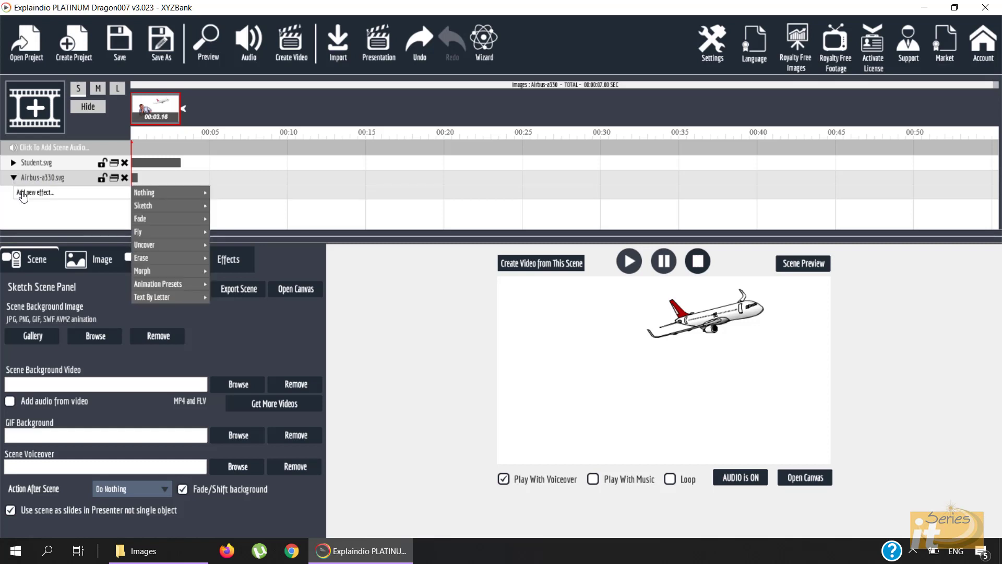
mouse_move(177, 207)
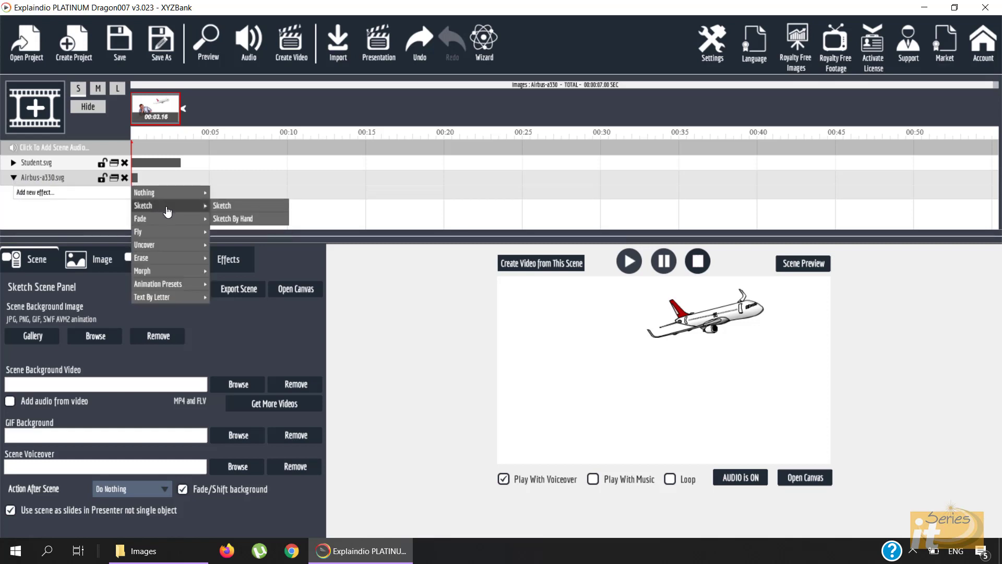
left_click(232, 218)
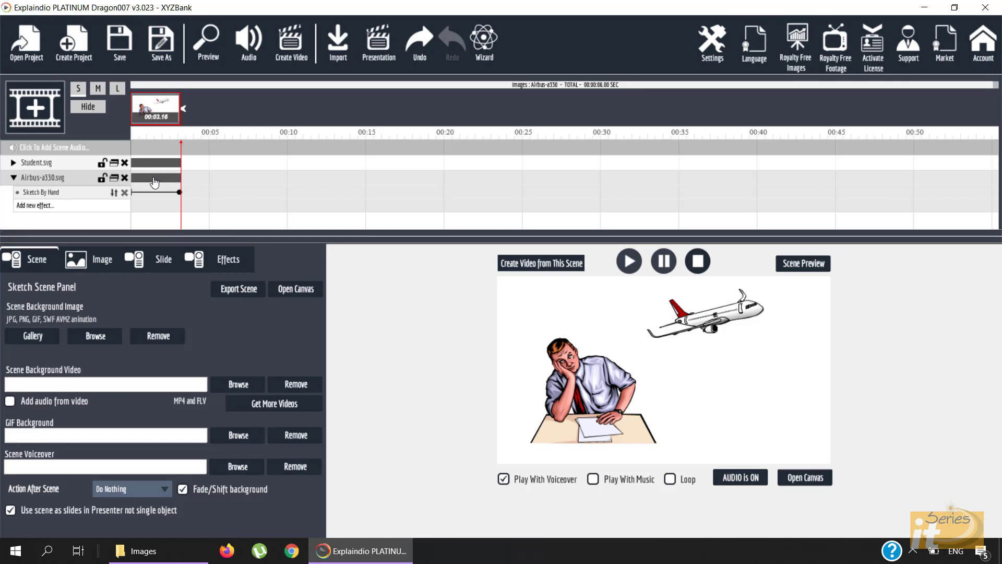
Shift the Airbus-a330.svg clip to start about midway through the Student.svg clip, and preview the project
left_click_drag(154, 181, 177, 183)
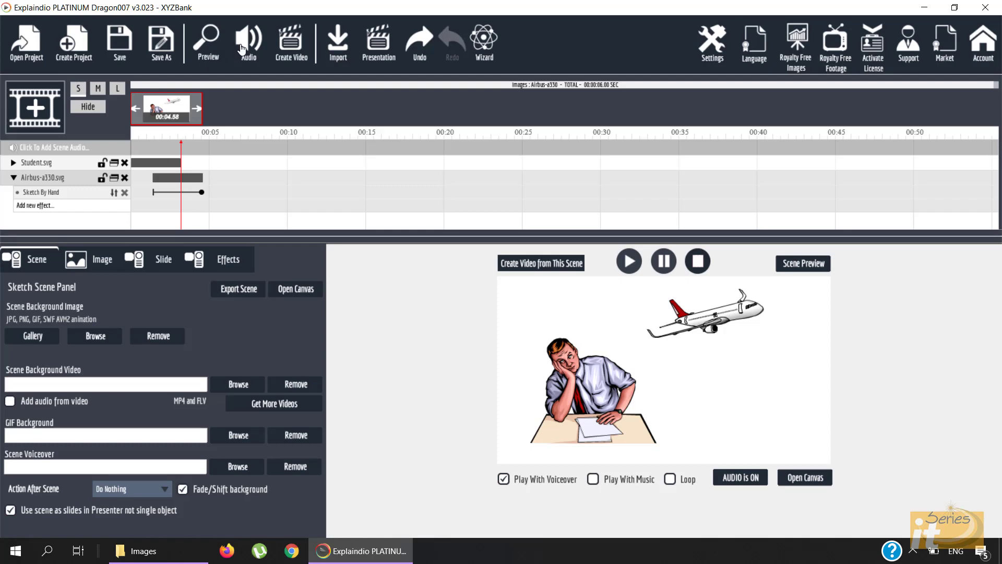
left_click(208, 59)
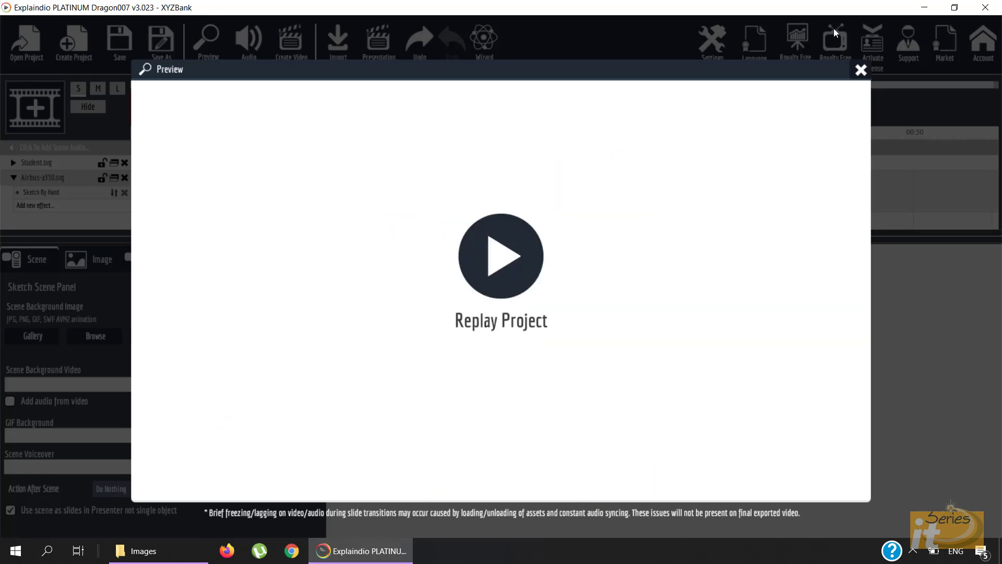
left_click(862, 73)
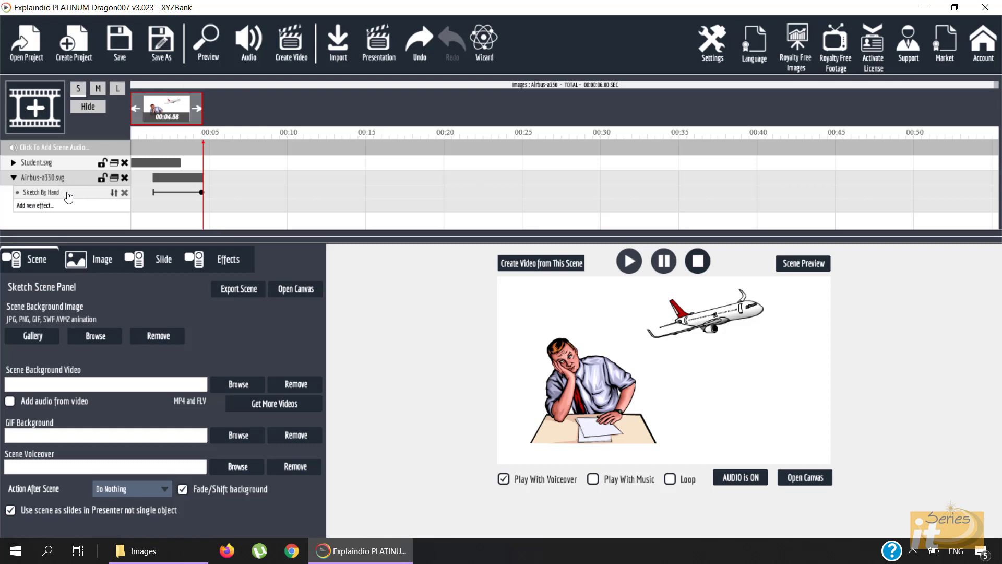
Replace the Sketch By Hand effect on Airbus-a330.svg with the plain Sketch effect
left_click(125, 196)
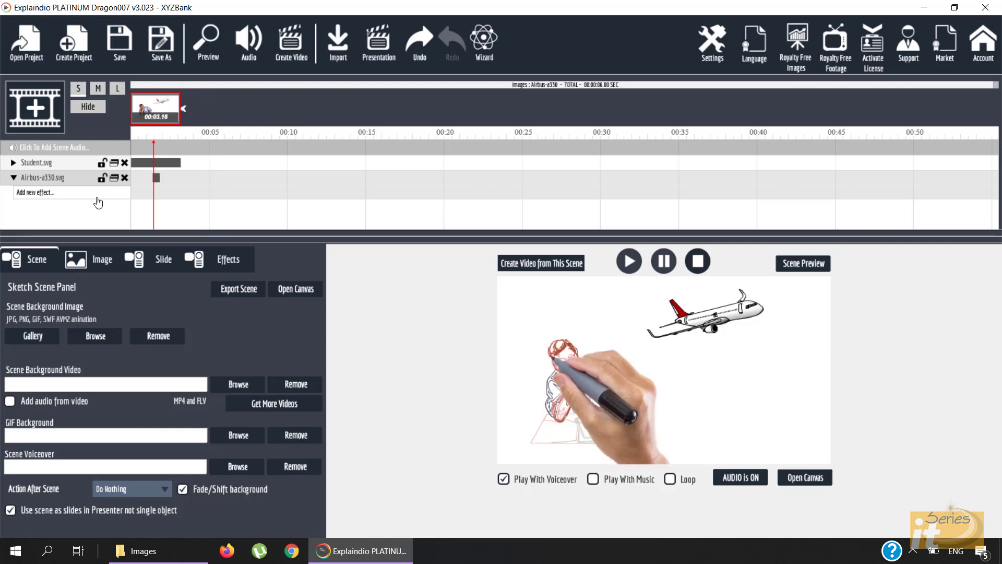
left_click(52, 193)
mouse_move(173, 206)
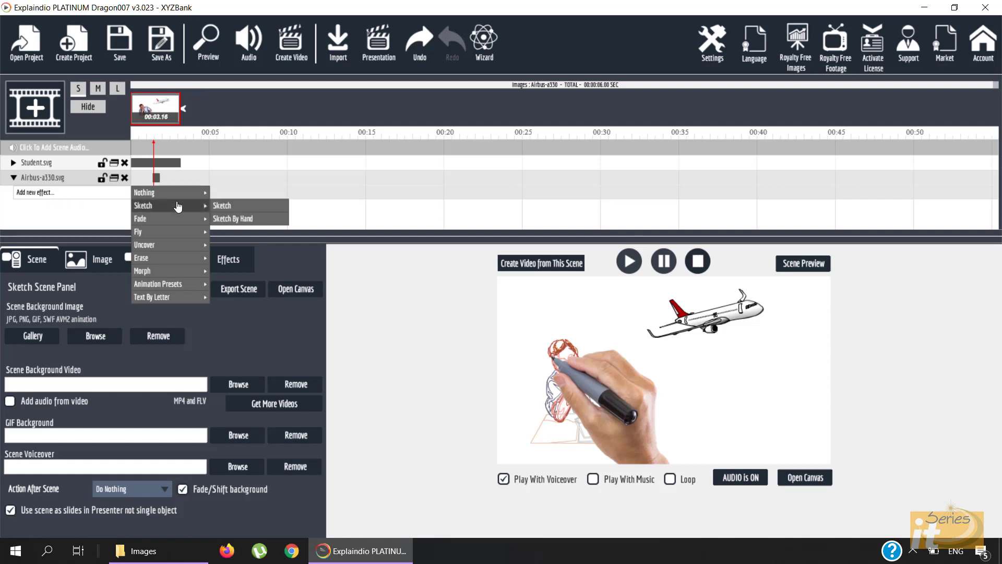
left_click(216, 205)
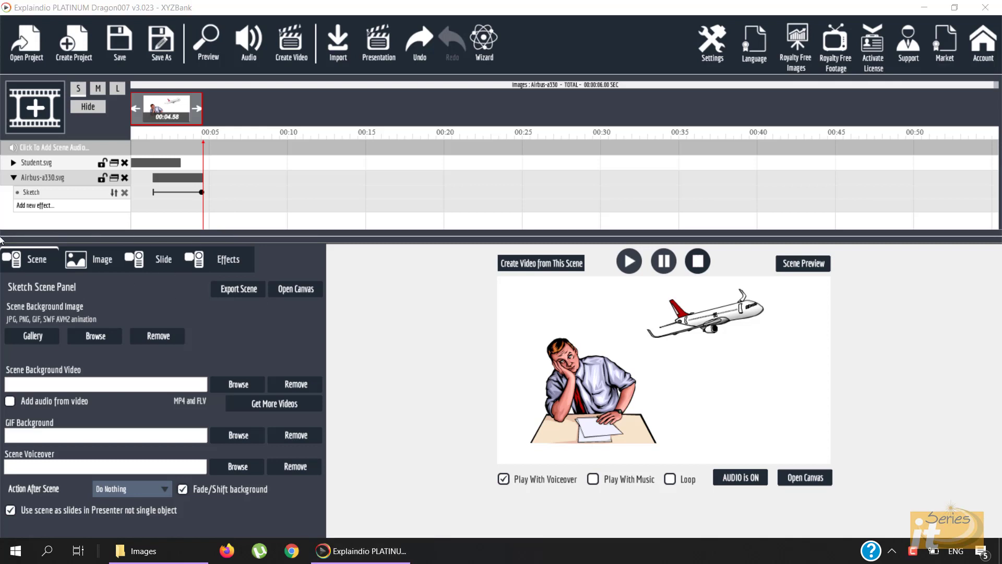
Set Scene1.mp3 from the Audios folder as the scene voiceover and preview the project
left_click(27, 259)
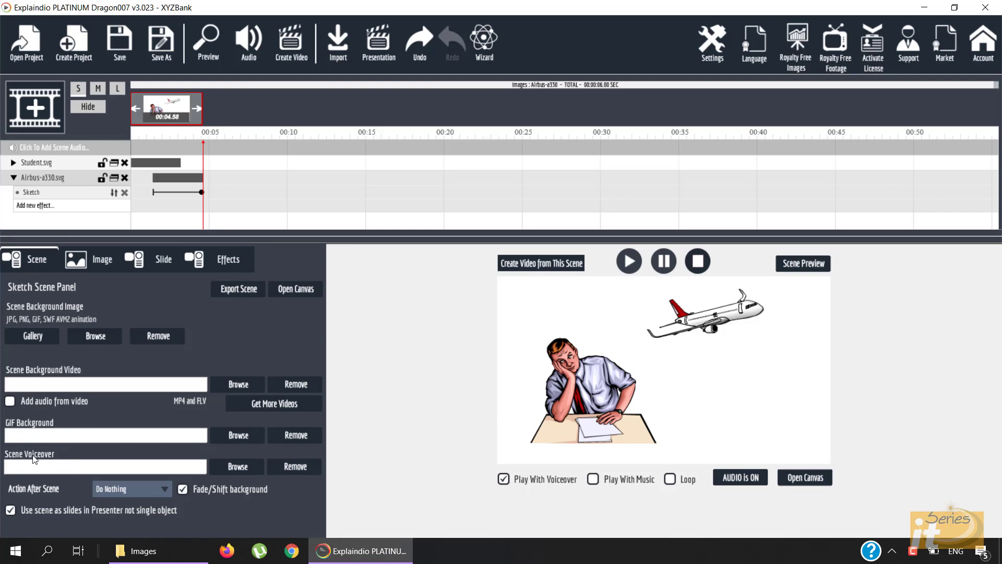
left_click(230, 466)
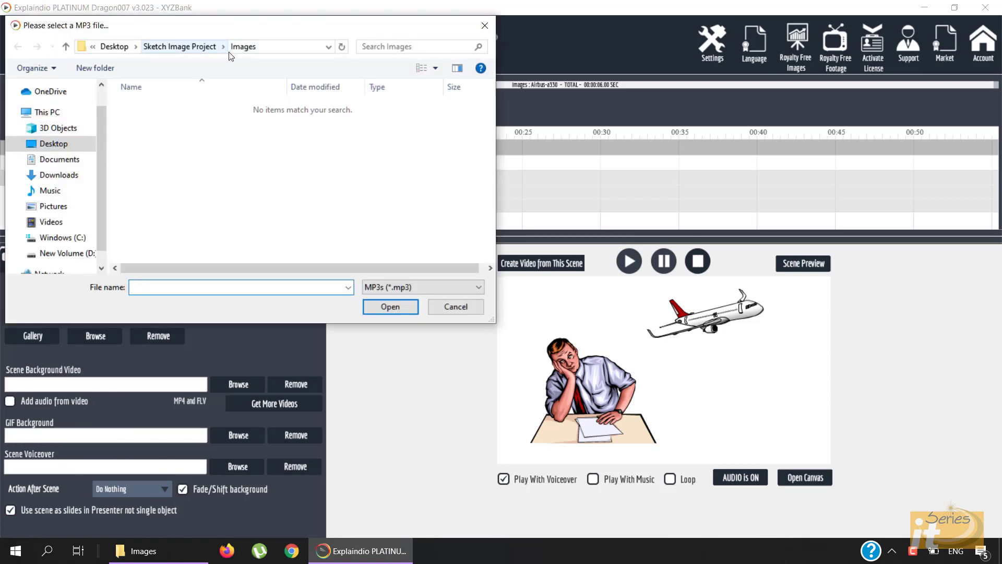
left_click(195, 48)
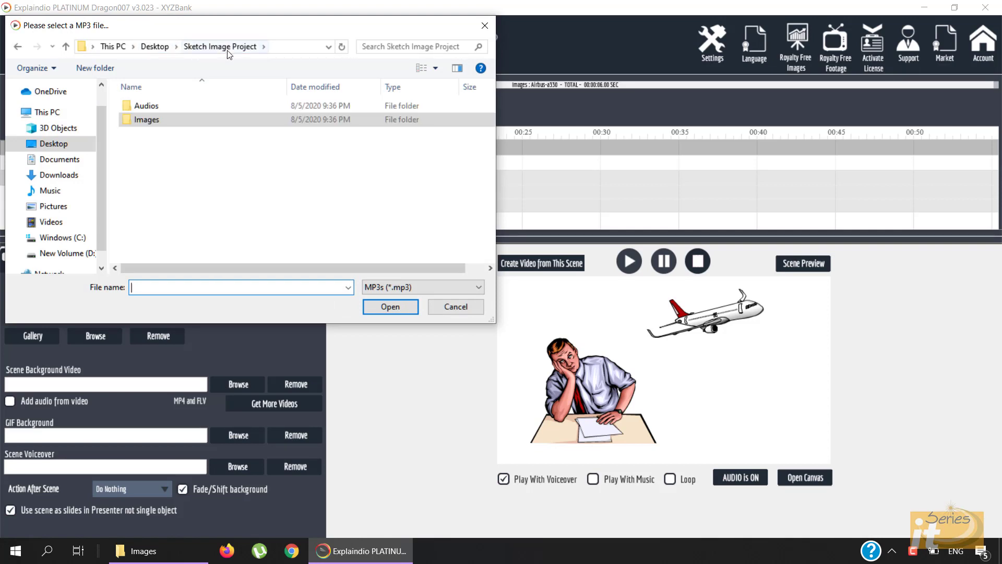
double_click(147, 106)
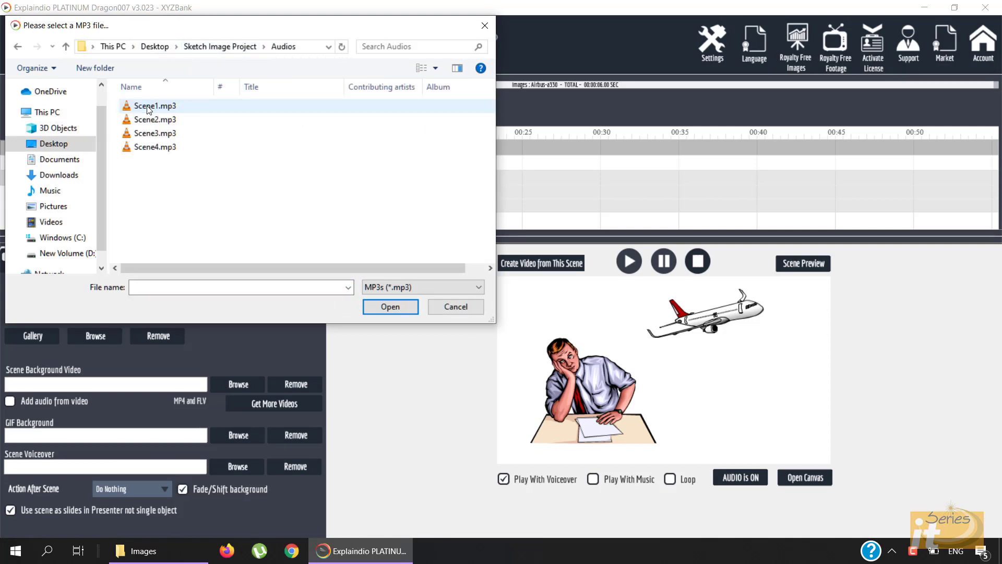
double_click(158, 109)
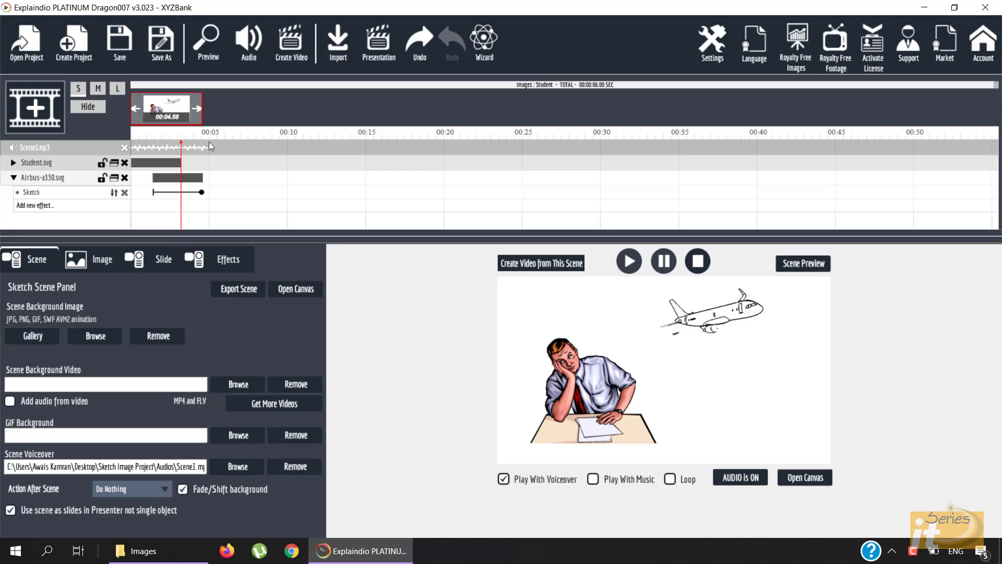
left_click(208, 49)
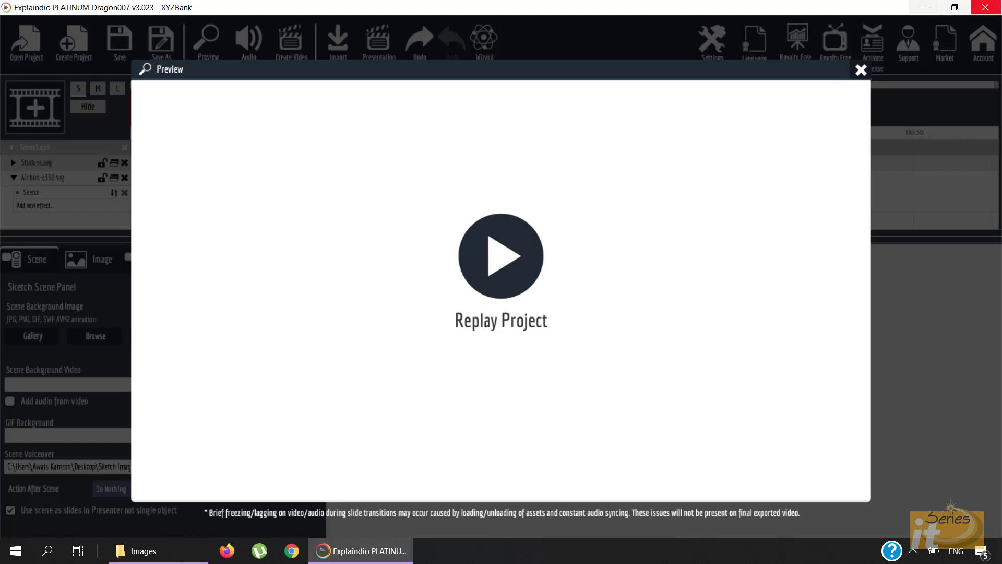
left_click(862, 70)
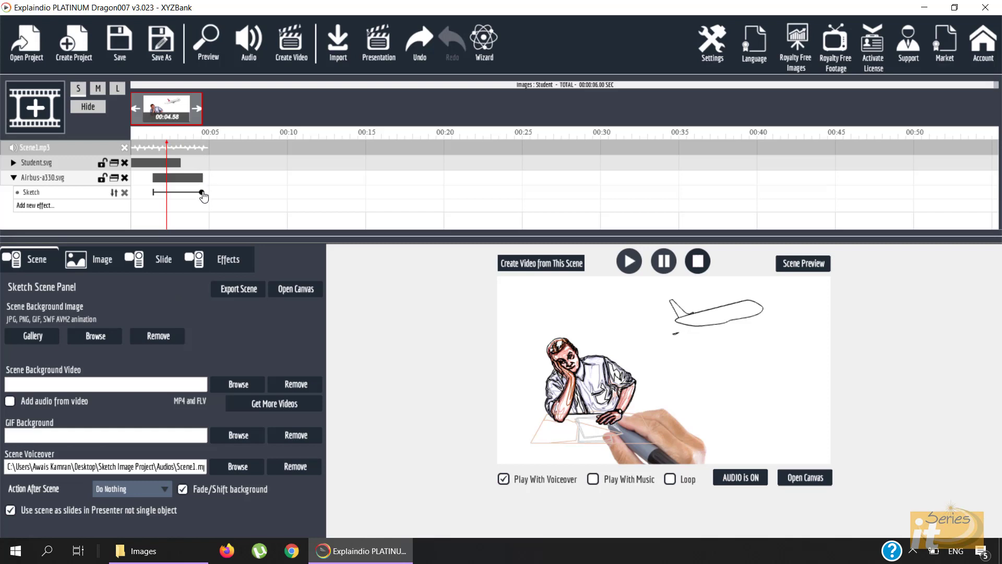
Extend the Sketch effect on Airbus-a330.svg until the scene lasts about 5.4 seconds, and preview the project
left_click_drag(203, 192, 214, 192)
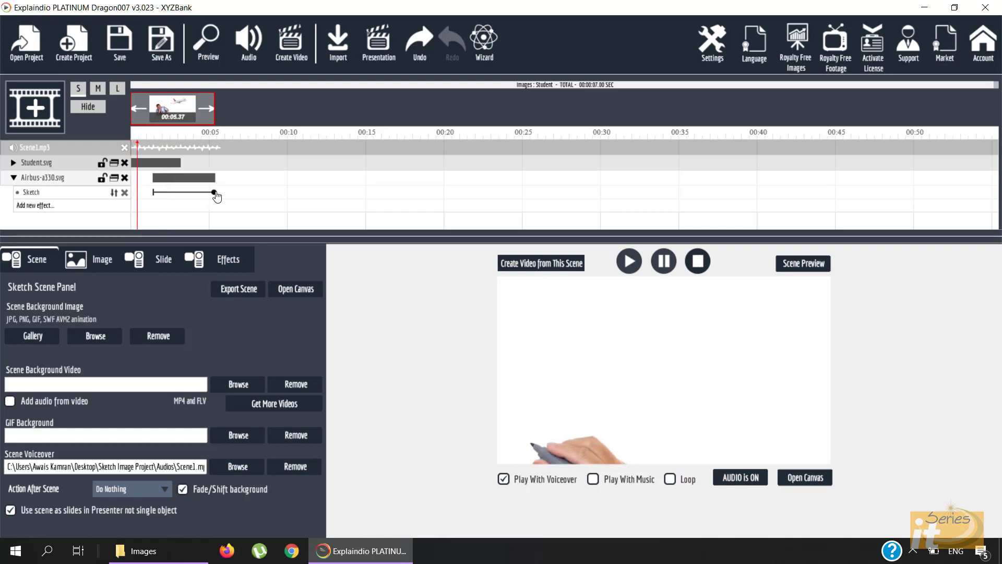
left_click(217, 48)
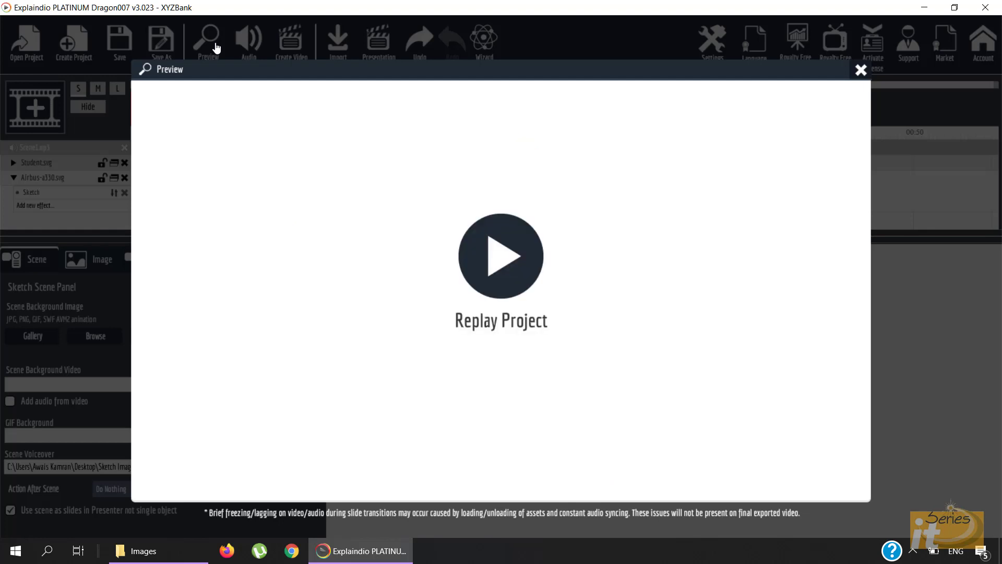
left_click(861, 70)
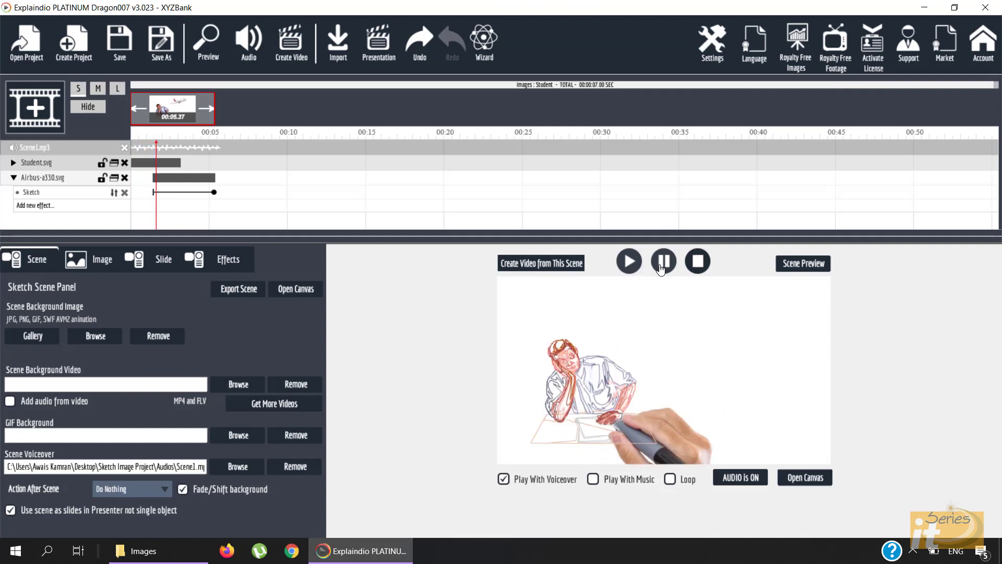
left_click(698, 262)
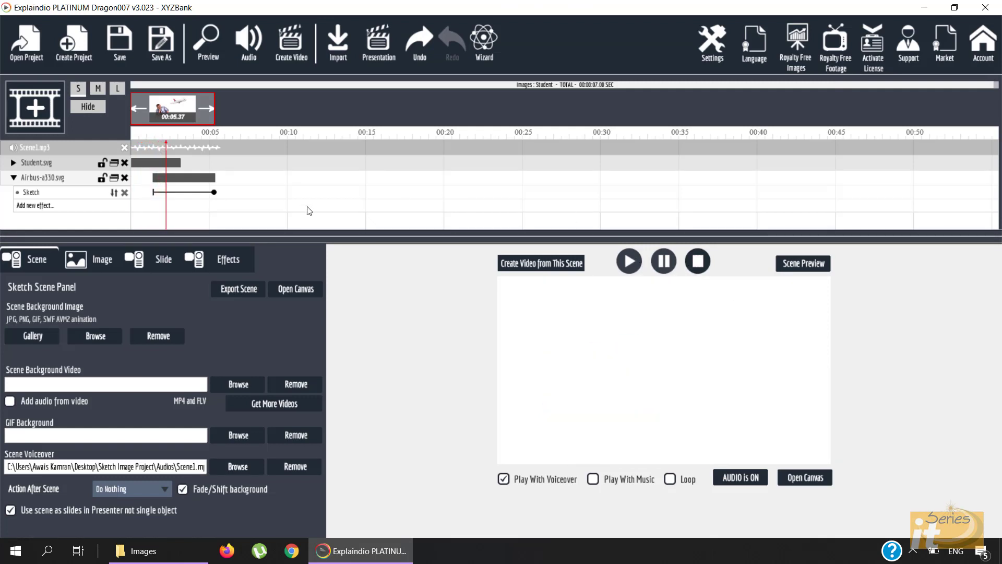
Add a new scene to the timeline and preview the whole project
left_click(27, 108)
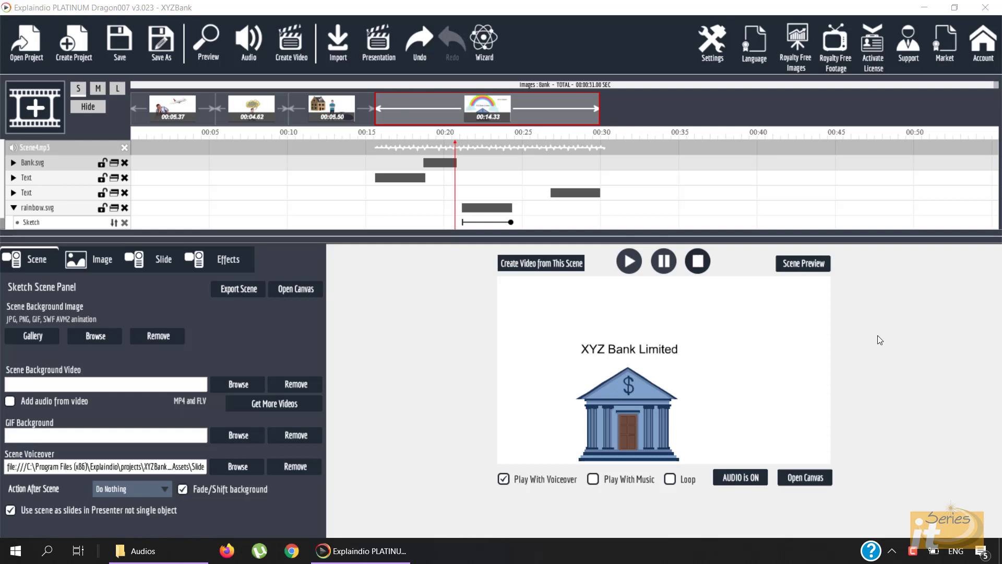
left_click(208, 52)
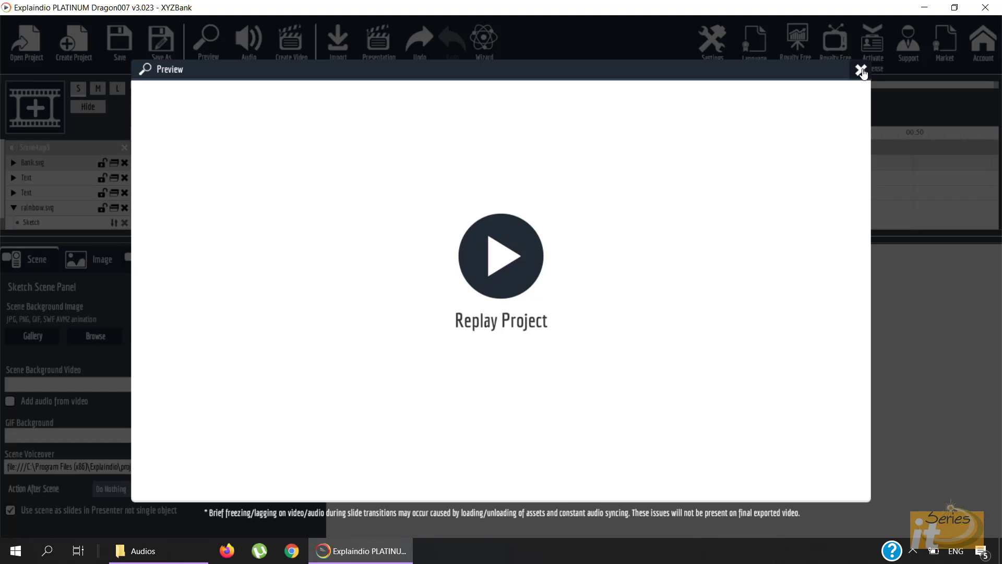
left_click(861, 71)
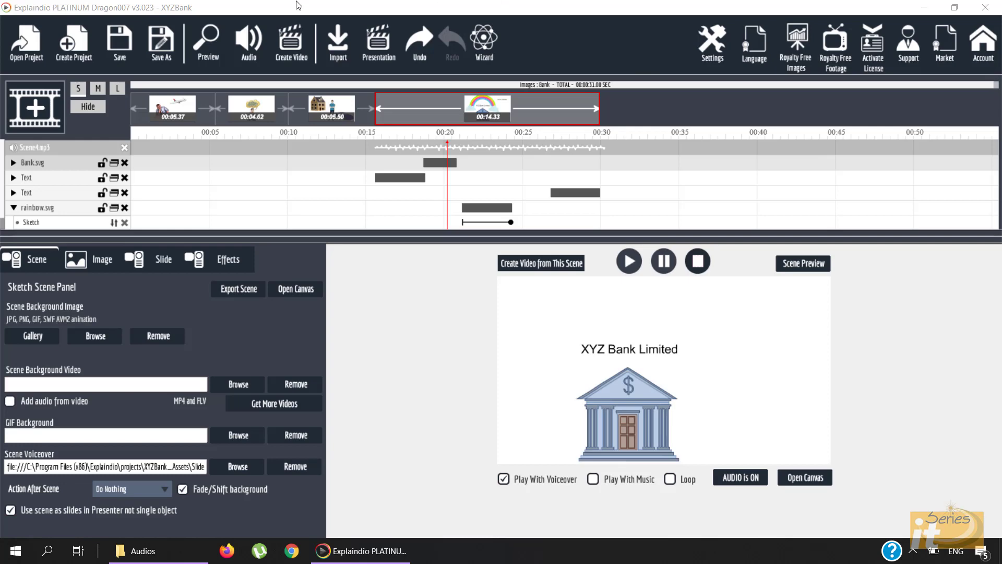
Enable background music in the sound settings, select Choir10-2.mp3, stop its playback, and set the music volume to 25%
left_click(253, 43)
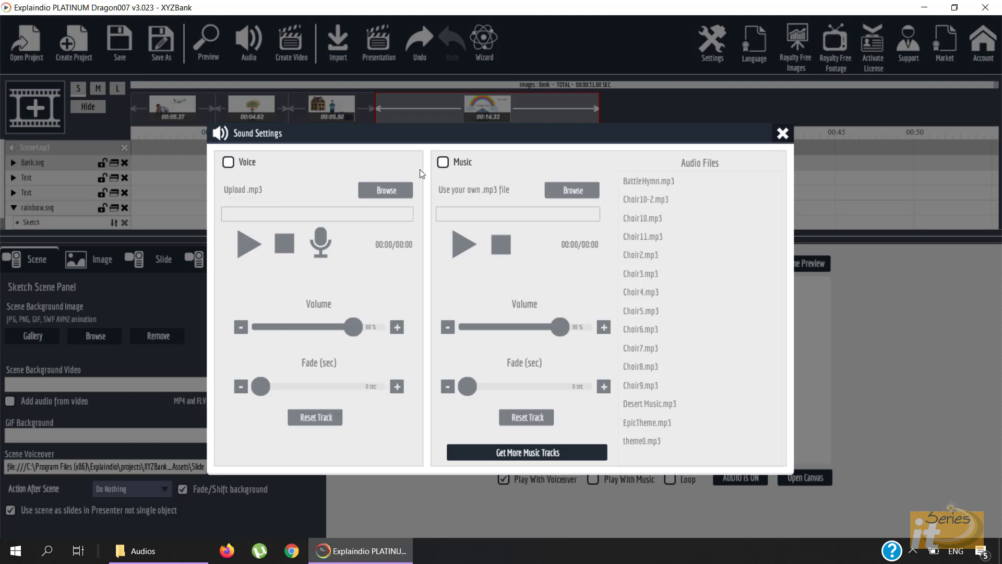
left_click(443, 163)
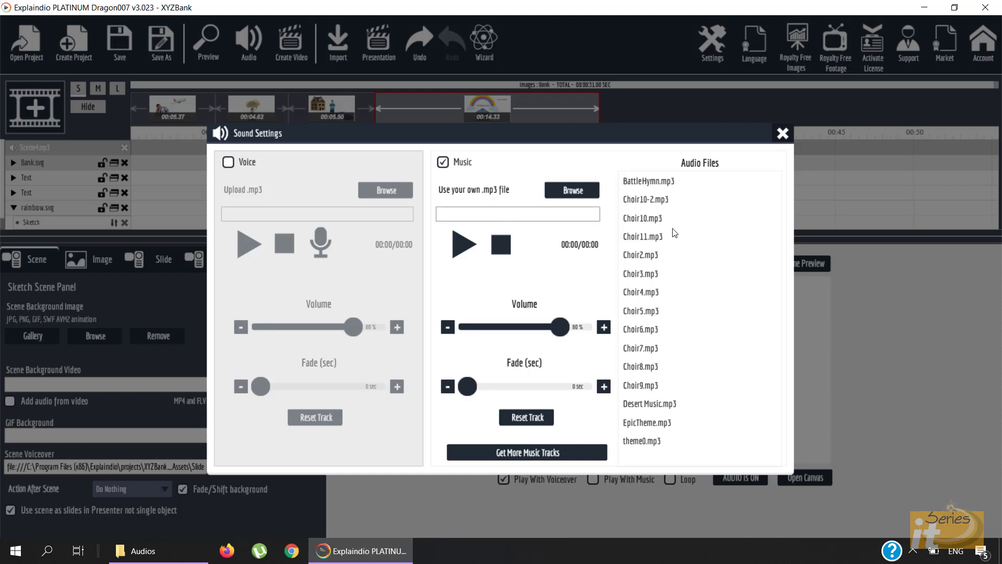
left_click(654, 201)
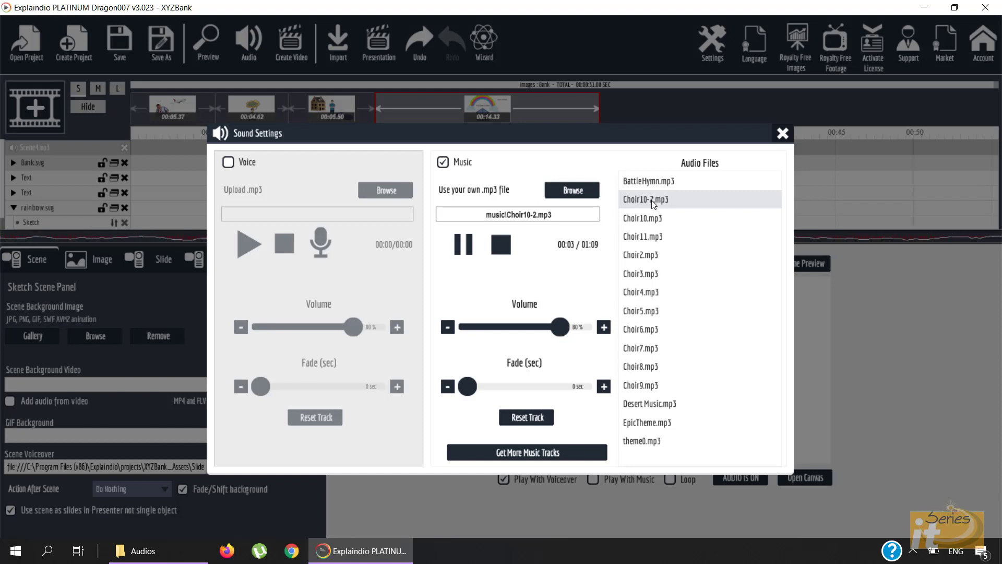
left_click(498, 250)
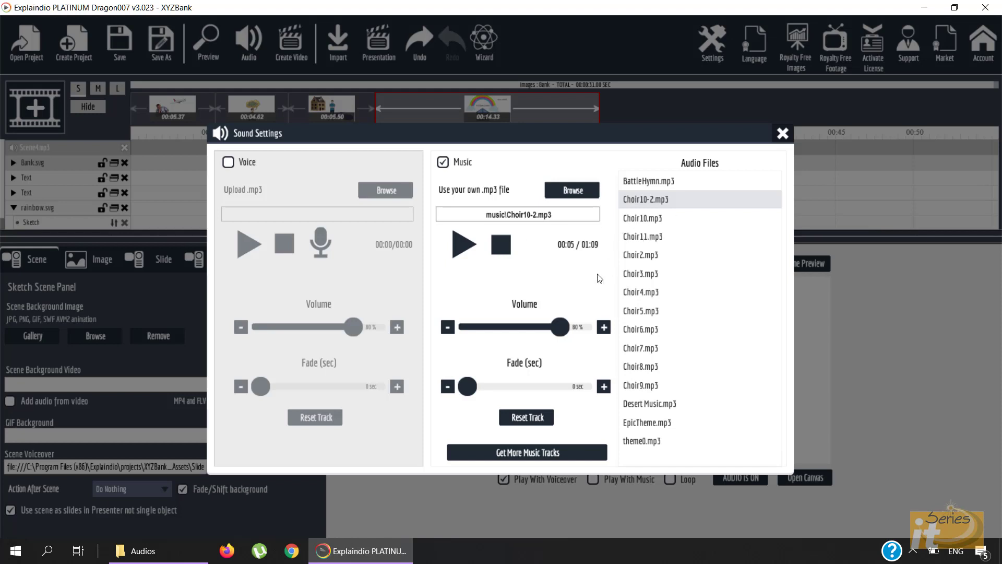
left_click_drag(561, 329, 498, 337)
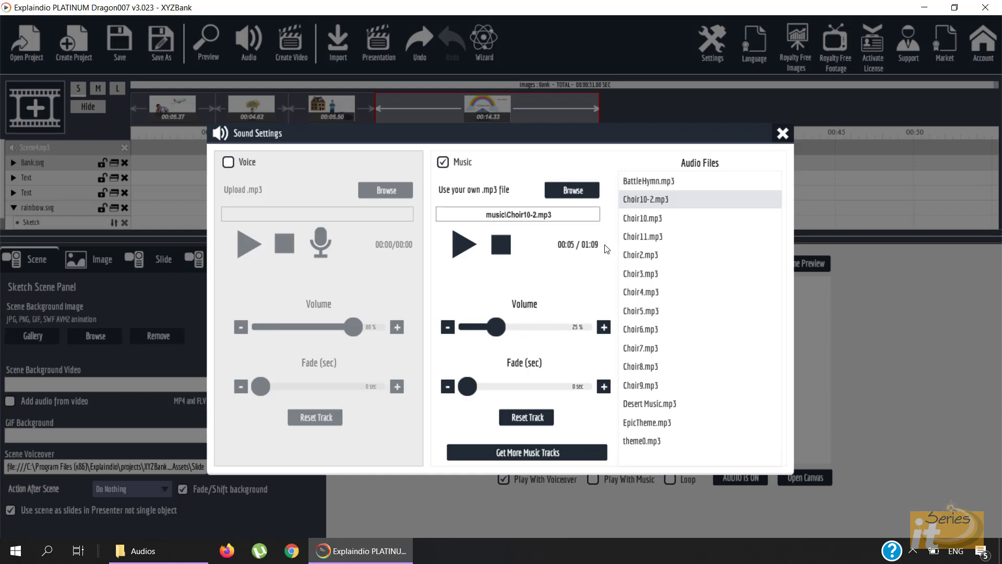
Sample other supplied music tracks, including Choir11.mp3, Desert Music.mp3 and EpicTheme.mp3, select theme0.mp3, and pause its playback
left_click(641, 220)
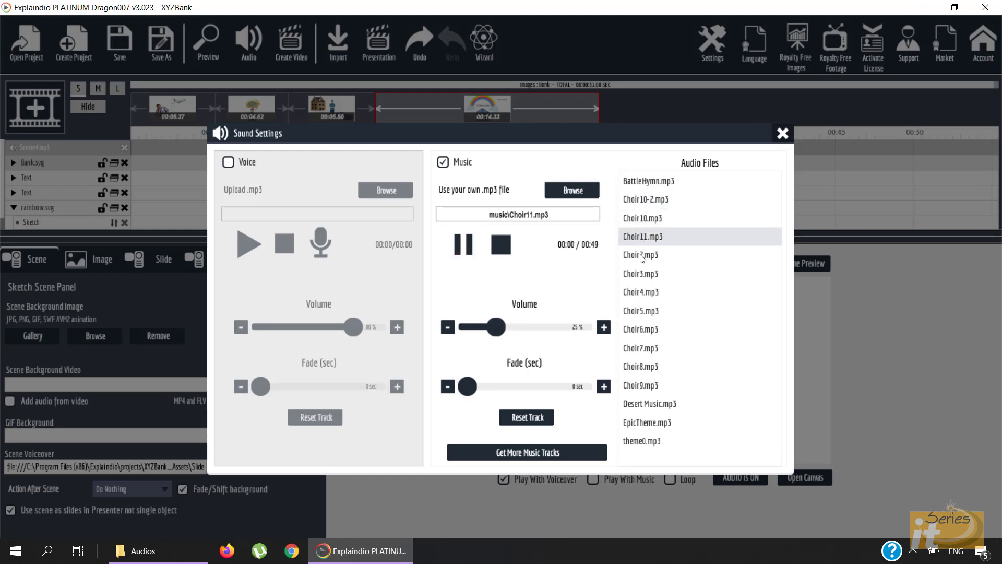
left_click(641, 256)
left_click(646, 274)
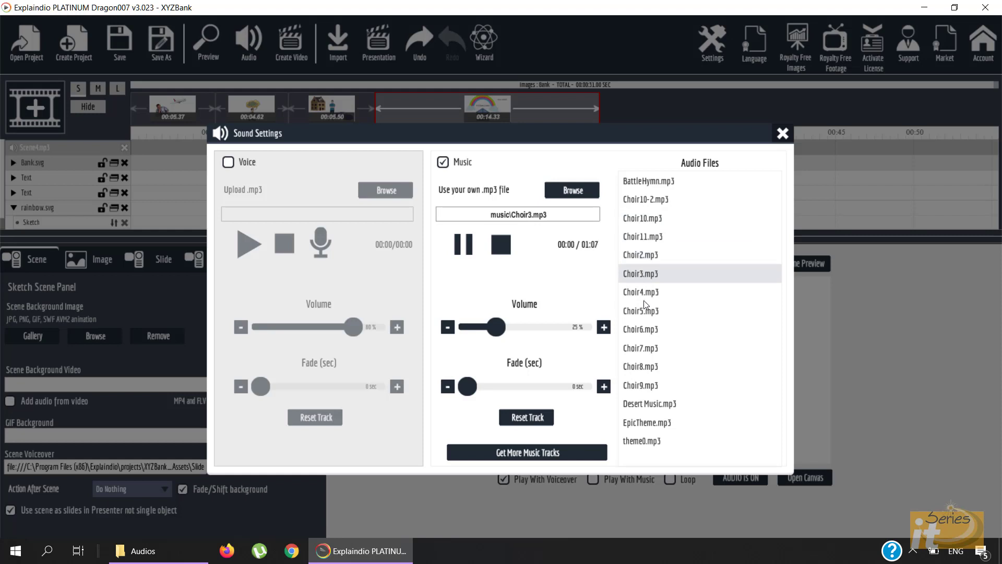
left_click(646, 311)
left_click(645, 349)
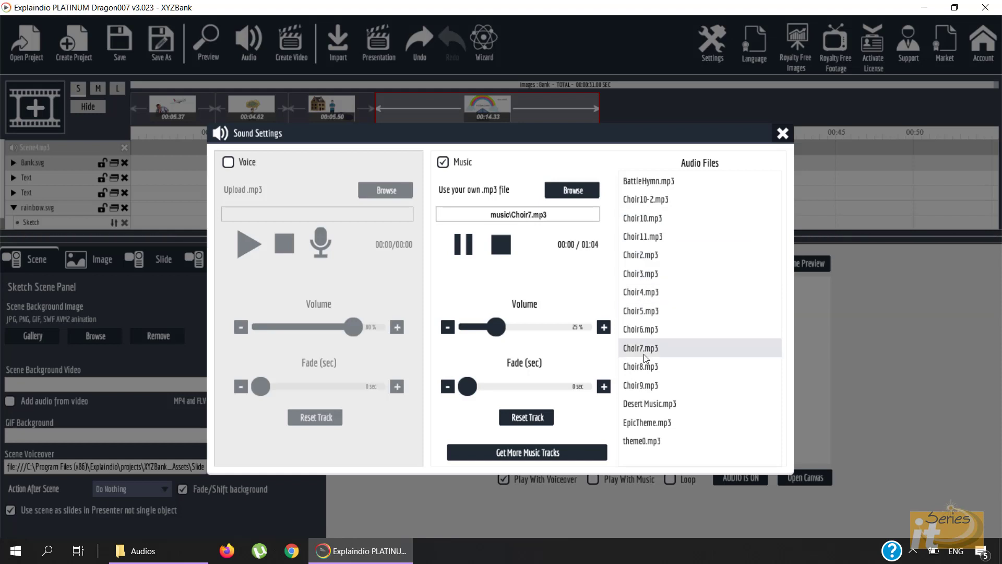
left_click(643, 331)
left_click(648, 403)
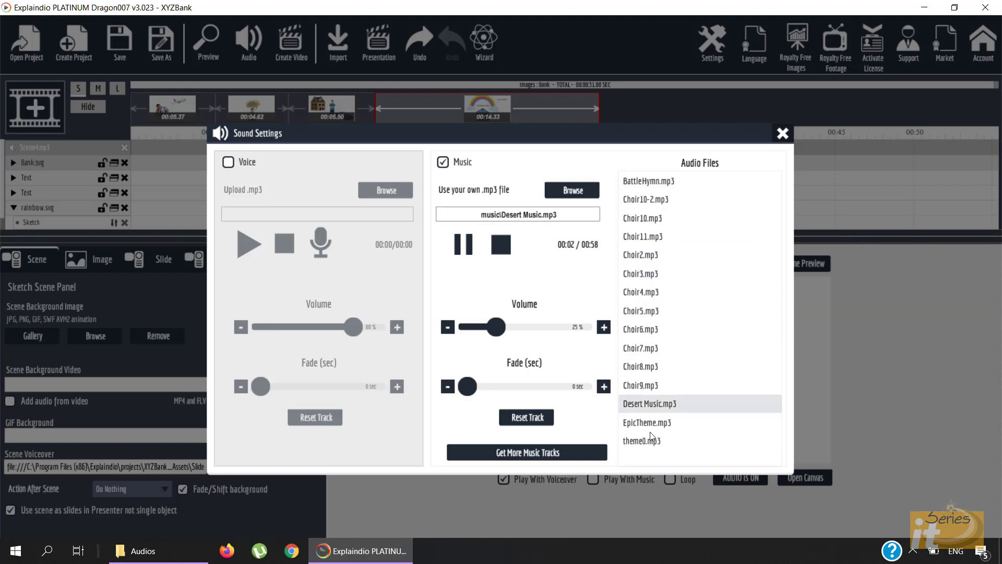
left_click(651, 423)
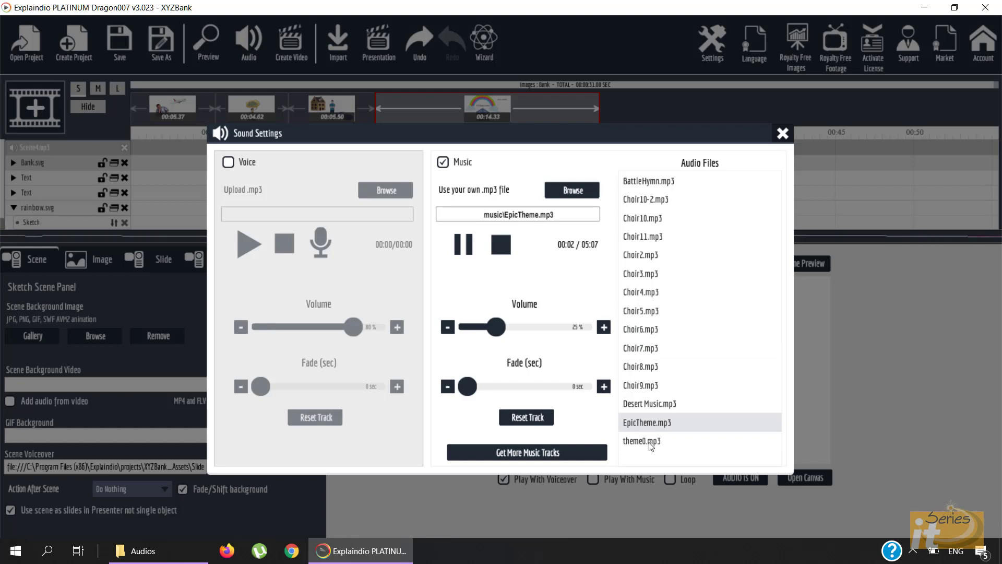
left_click(650, 442)
left_click(472, 252)
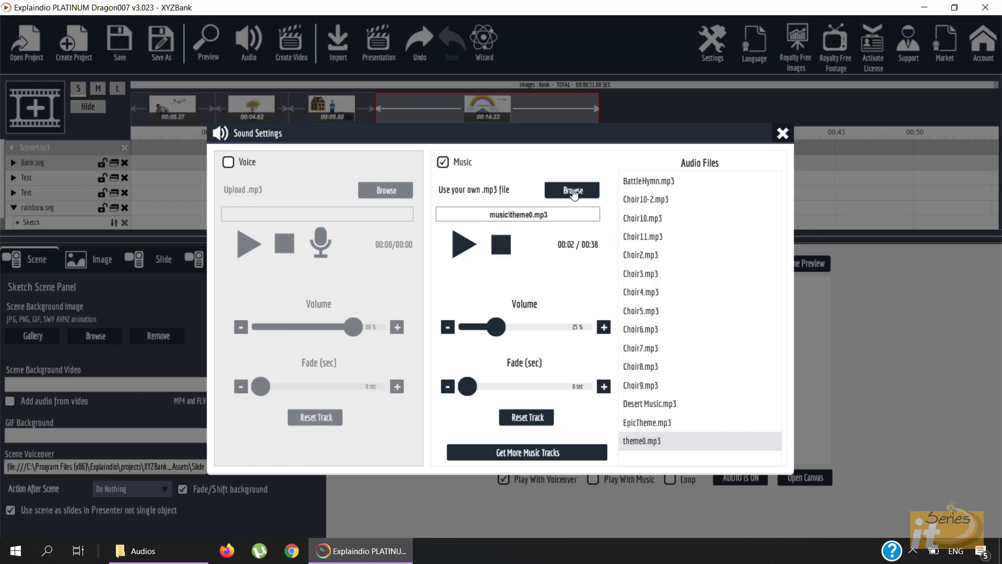
Replace the background music with the custom file 6.mp3 from the Sketch Image Project folder, and close the sound settings
left_click(574, 192)
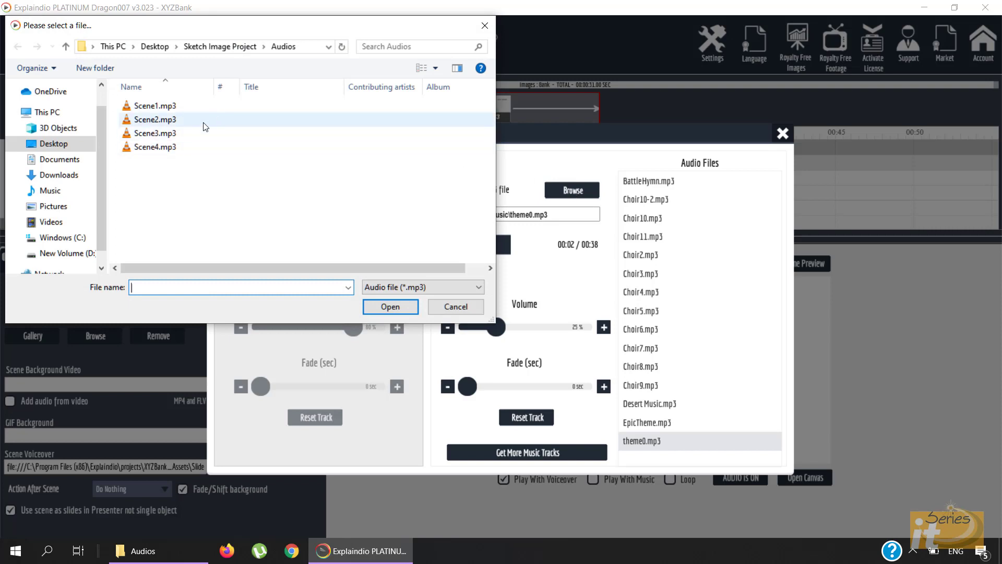
left_click(454, 311)
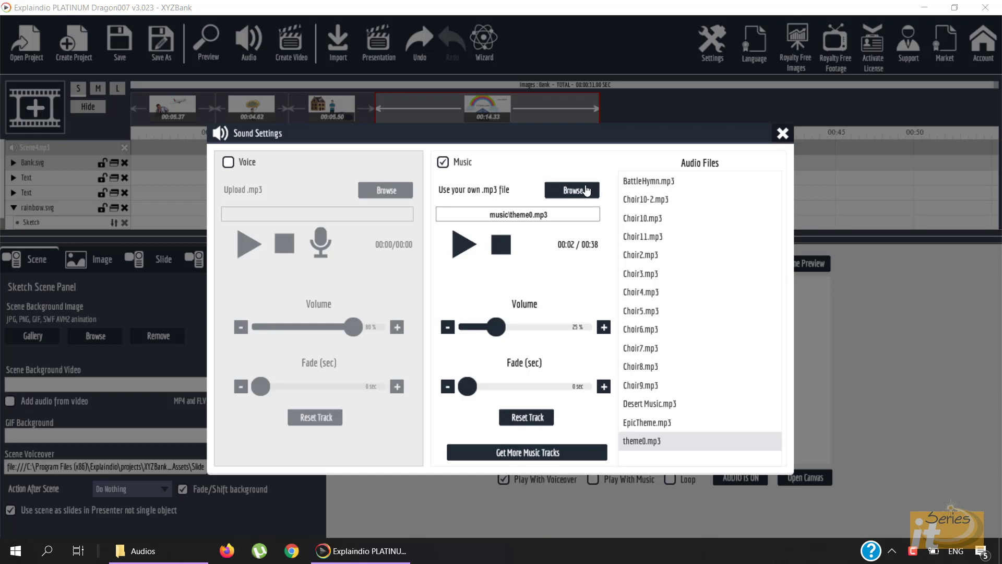
left_click(585, 190)
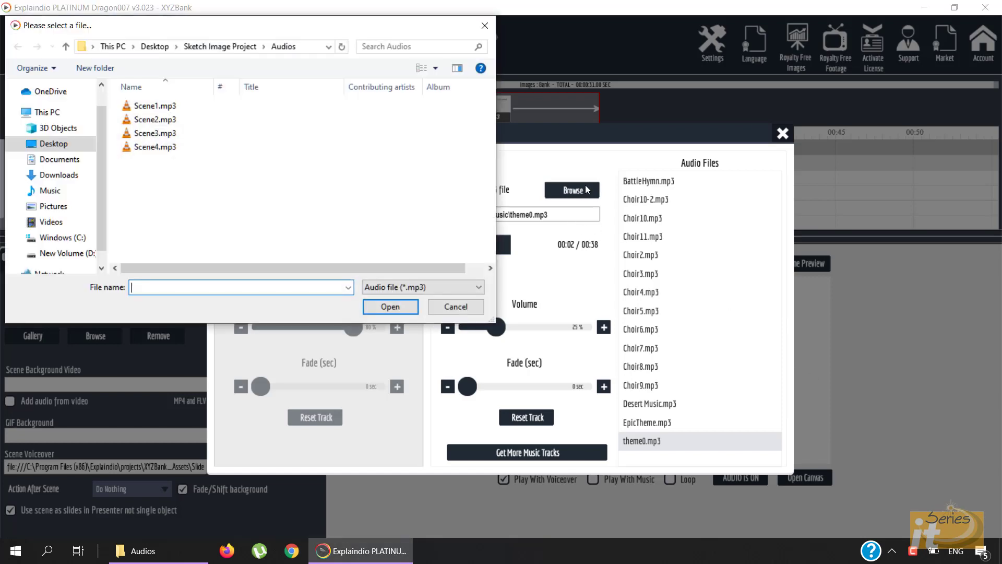
left_click(67, 46)
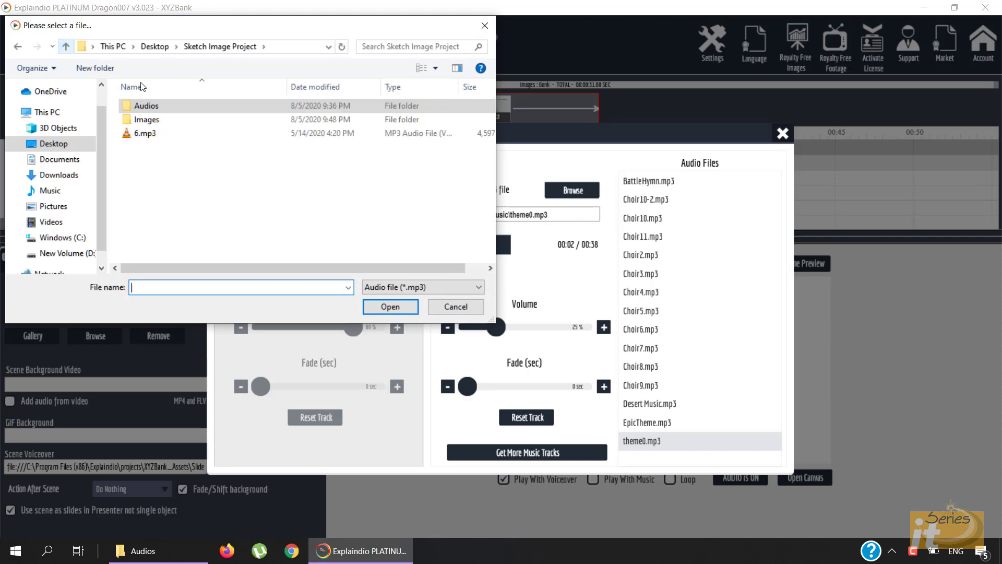
double_click(145, 133)
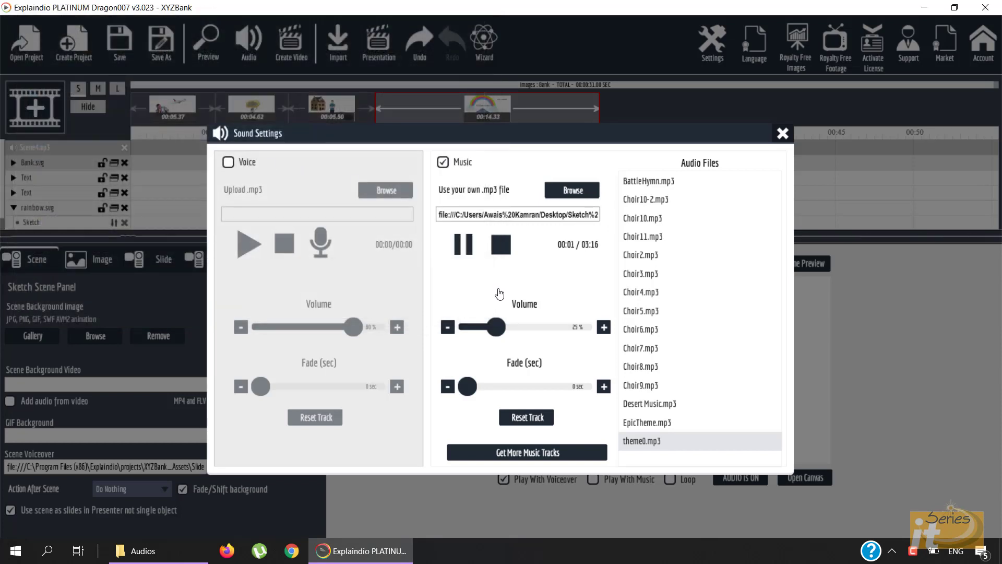
left_click_drag(503, 327, 497, 329)
left_click(782, 135)
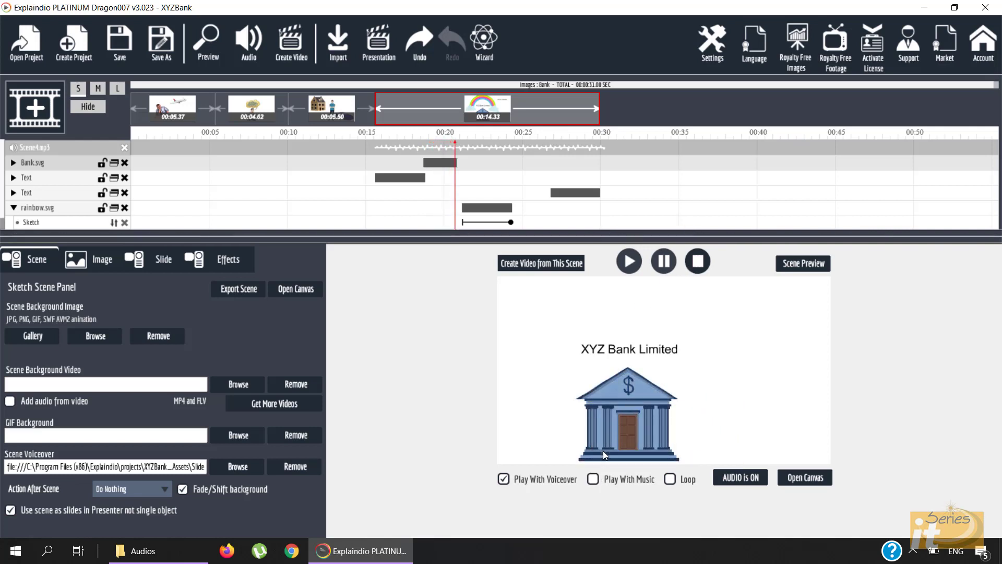
Turn on music playback for the scene, briefly preview the whole project, and stop the scene playback
left_click(593, 479)
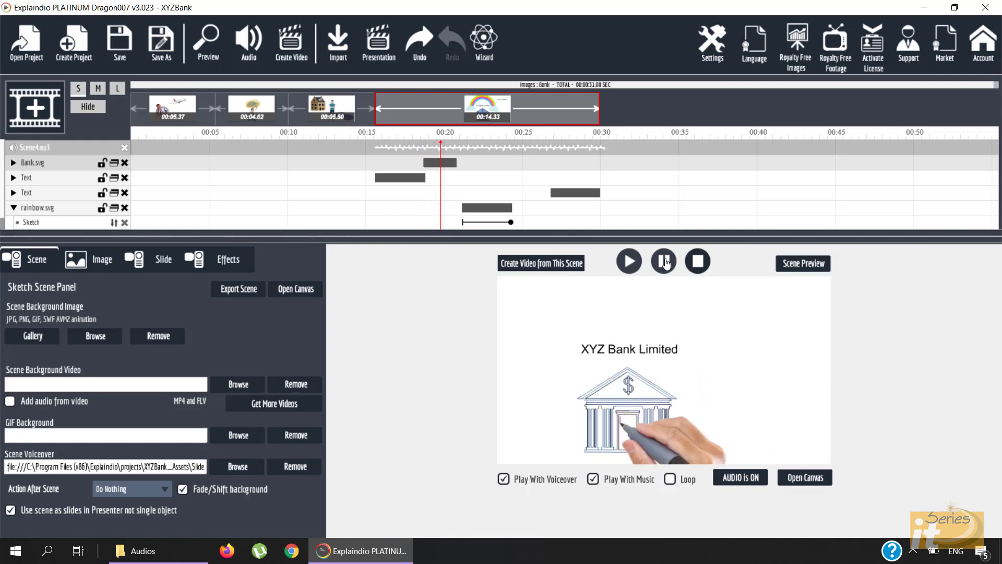
left_click(214, 47)
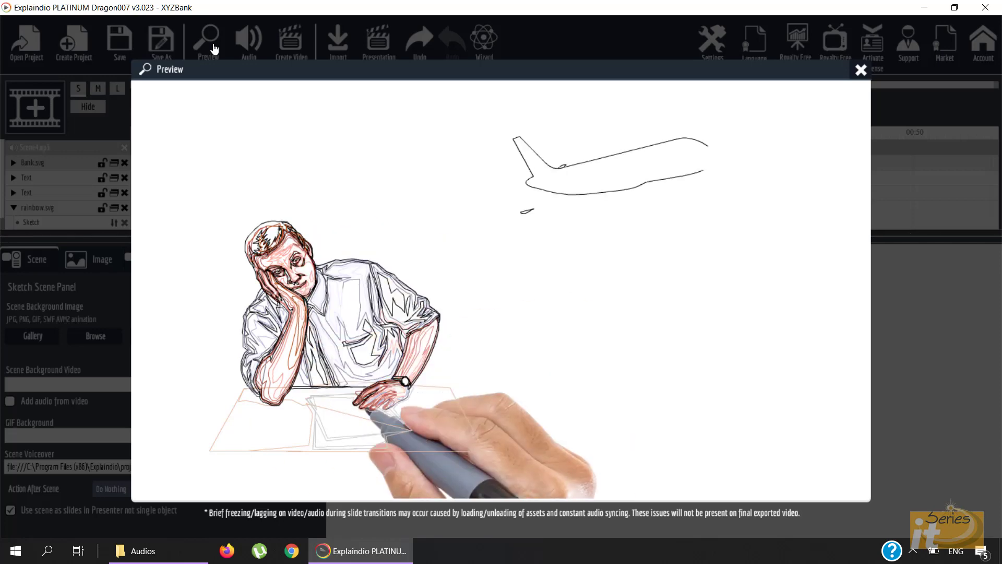
left_click(861, 70)
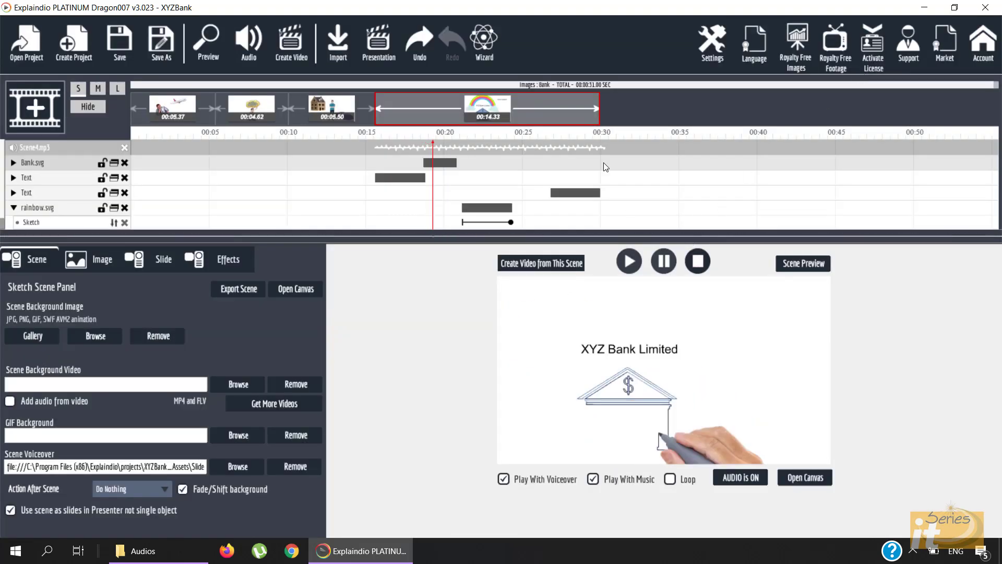
left_click(698, 261)
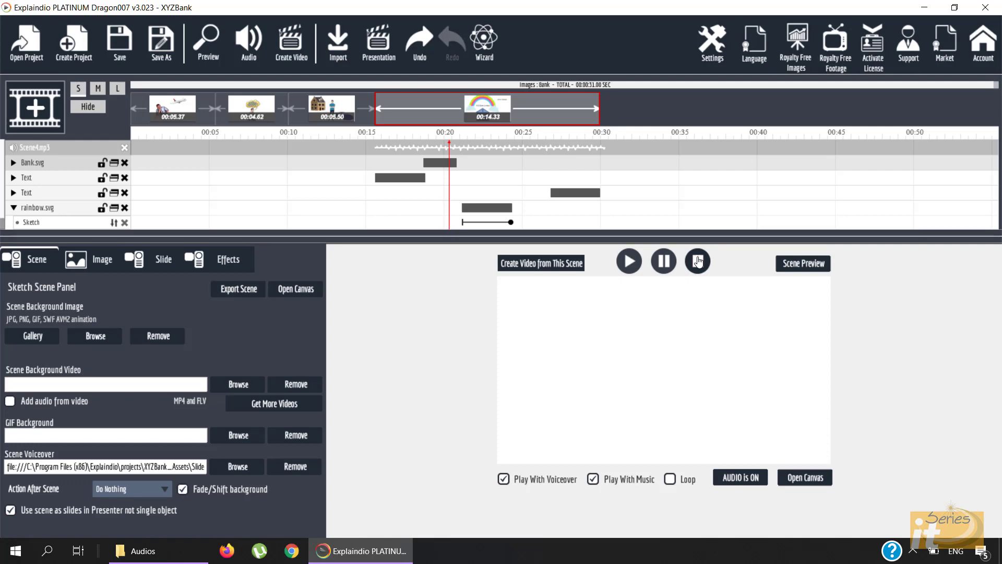
Open the project's video export settings and choose a 1280x720 HD video size with Perfect quality
left_click(296, 48)
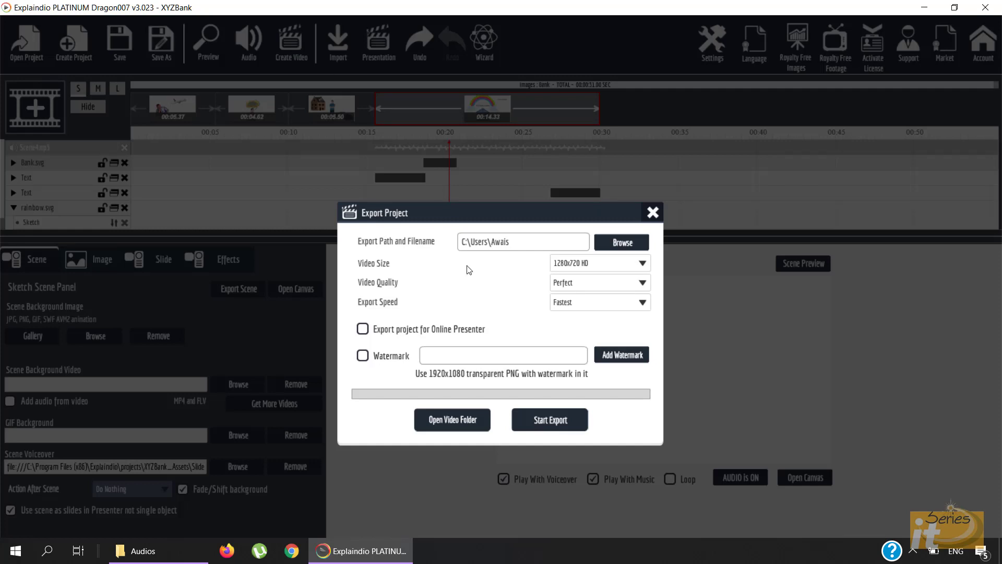
left_click(622, 267)
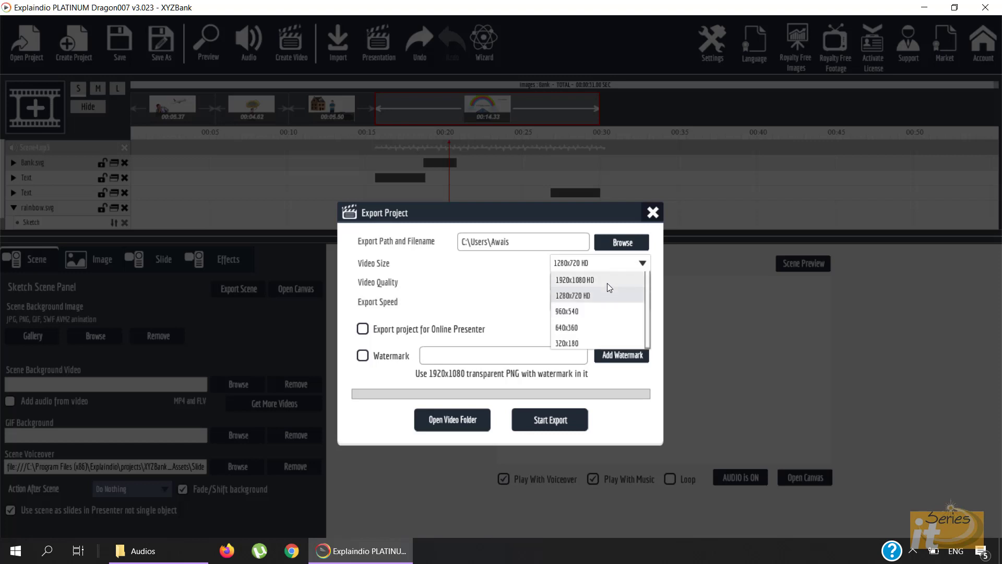
left_click(598, 294)
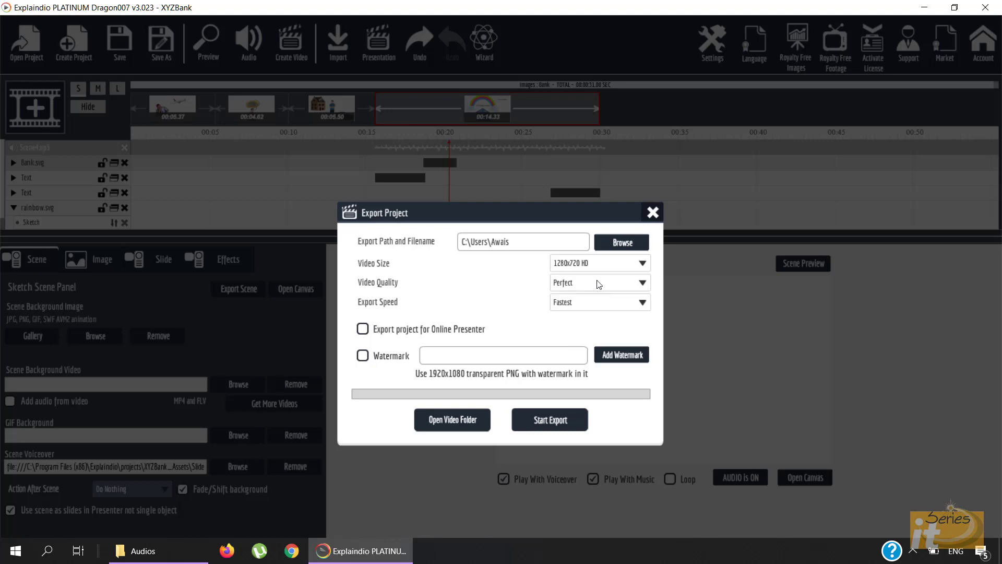
left_click(598, 284)
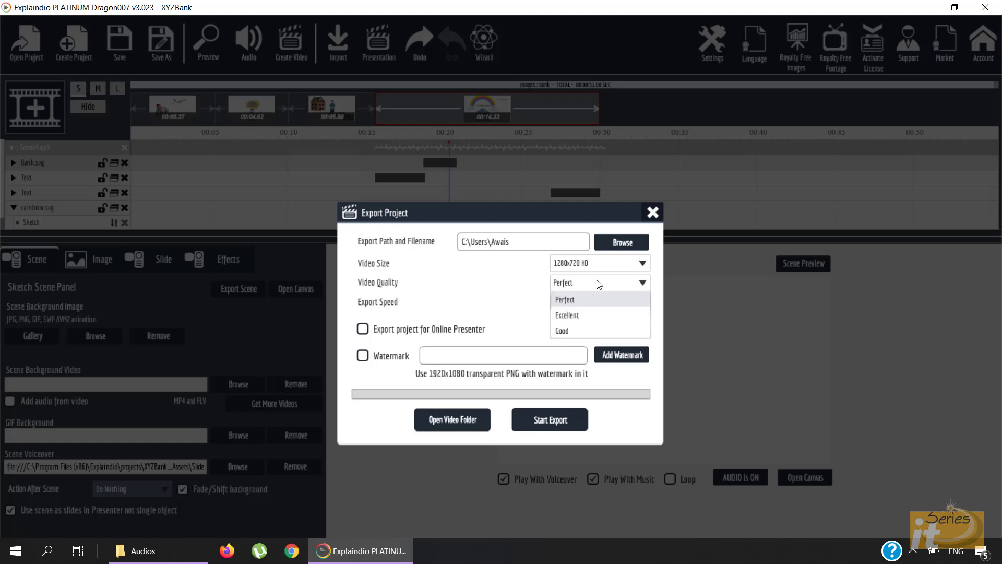
left_click(599, 284)
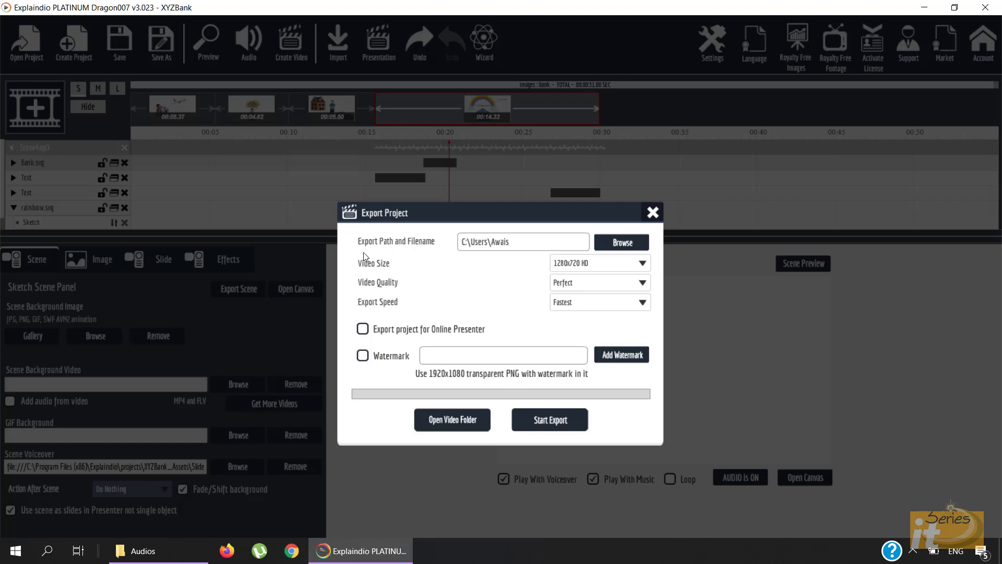
Export the video as XYZBank into the Sketch Image Project folder on the Desktop
left_click(621, 248)
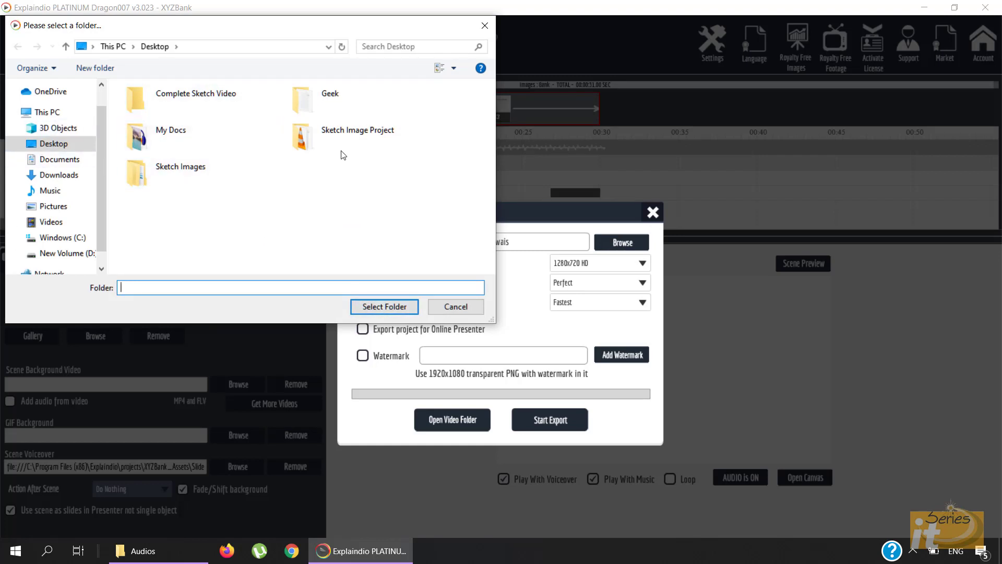
double_click(328, 132)
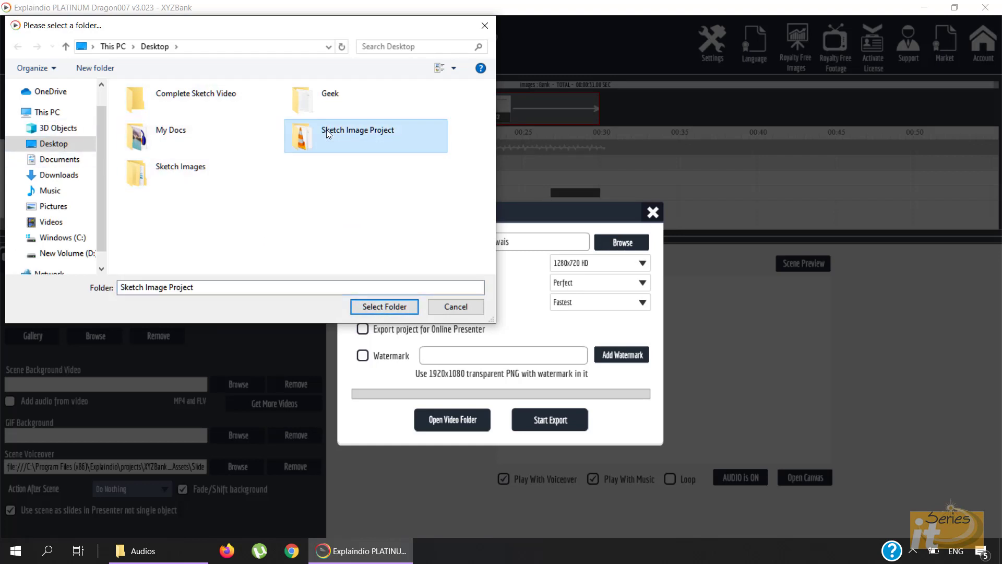
left_click(374, 307)
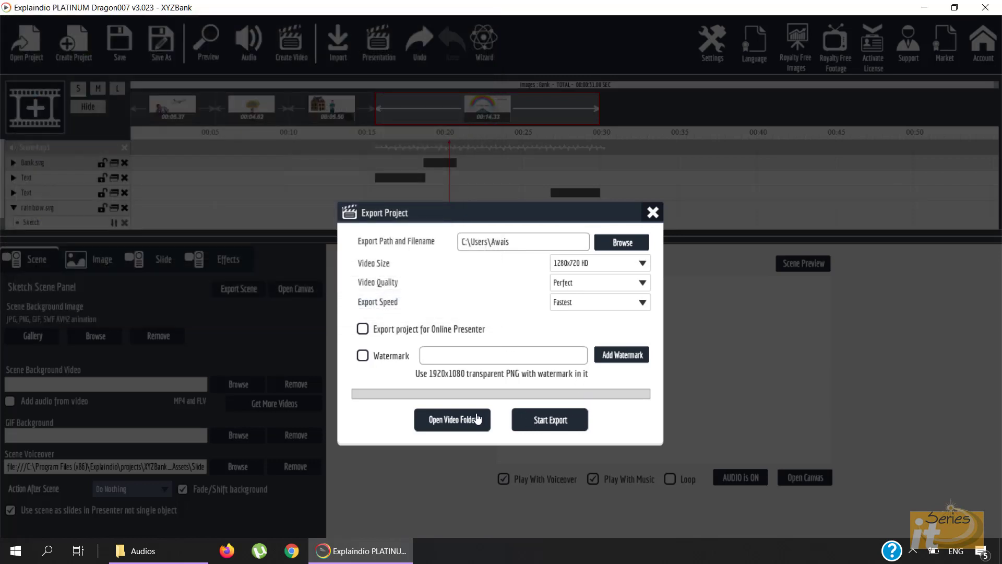
left_click(540, 420)
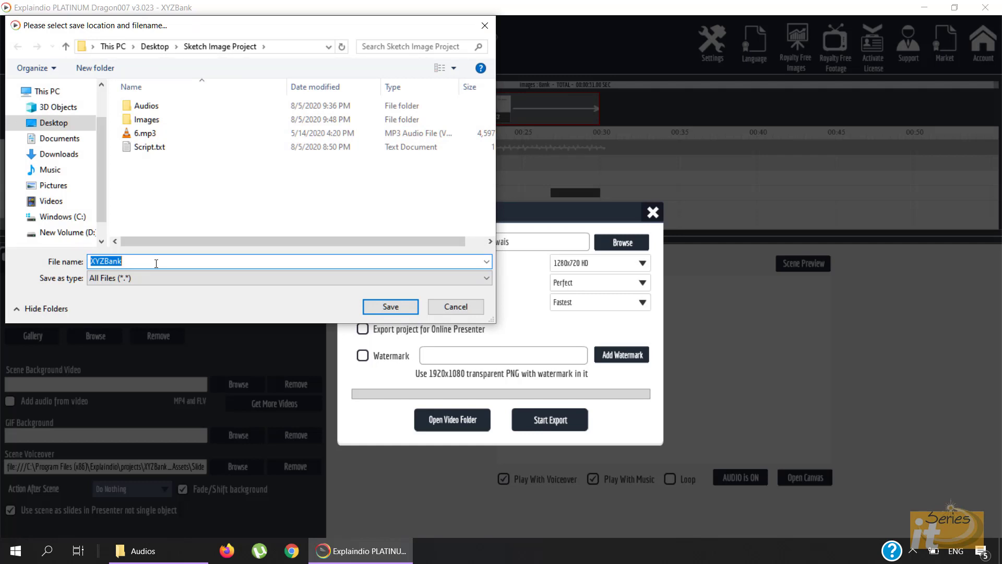
left_click(388, 307)
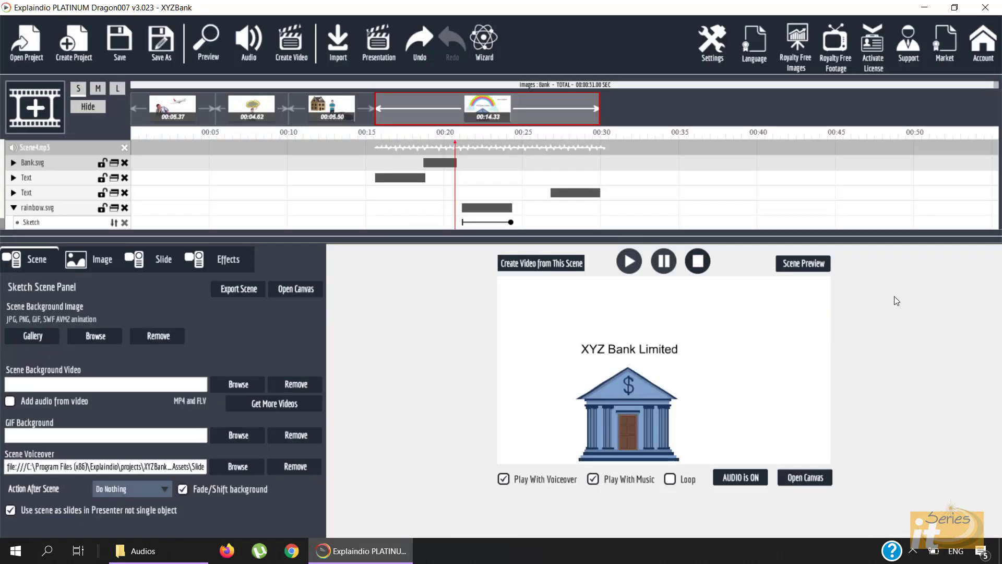
Switch to the desktop's Sketch Image Project folder, play XYZBank.mp4 in VLC, and raise the playback volume to 120%
left_click(922, 7)
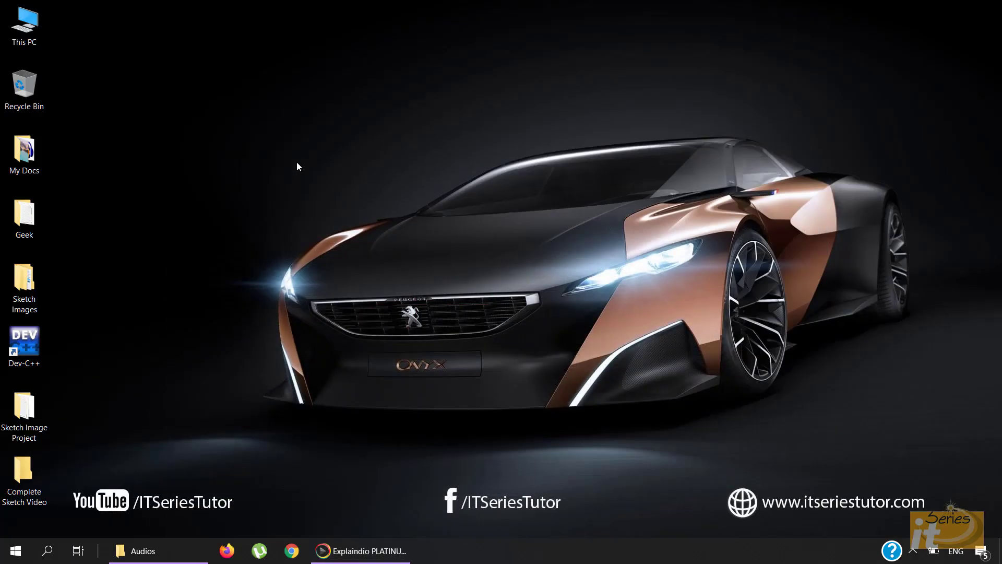
double_click(31, 407)
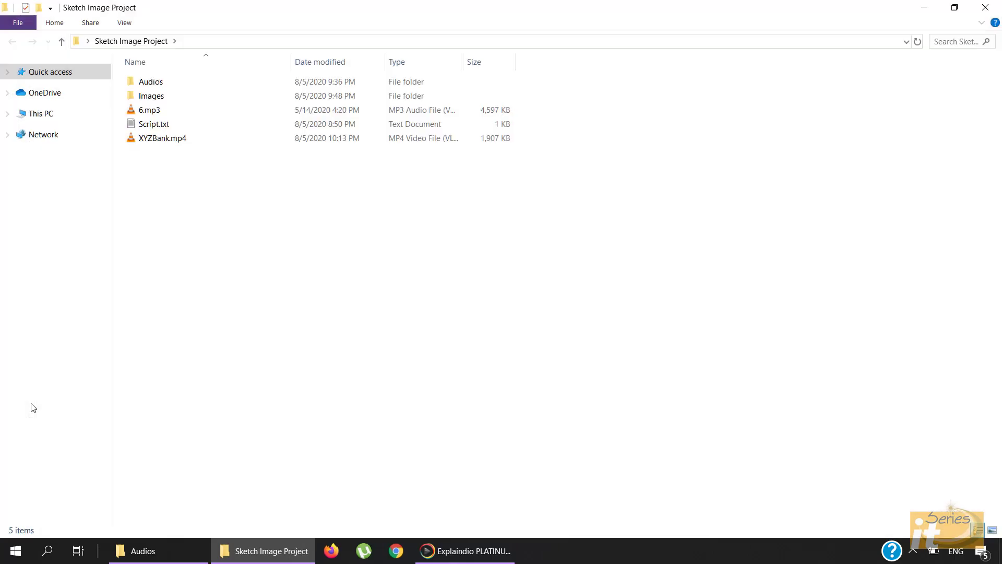
left_click(165, 144)
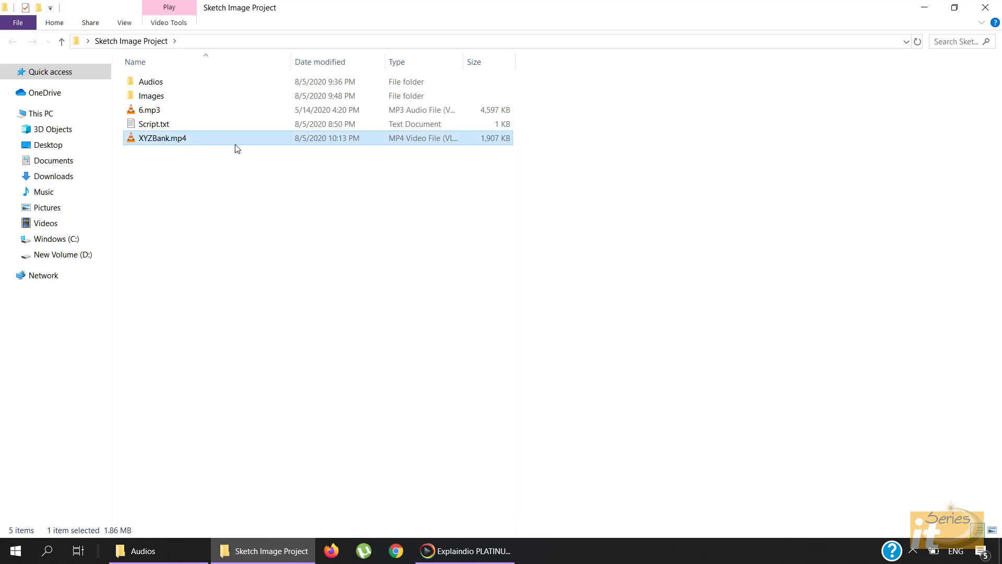
double_click(160, 142)
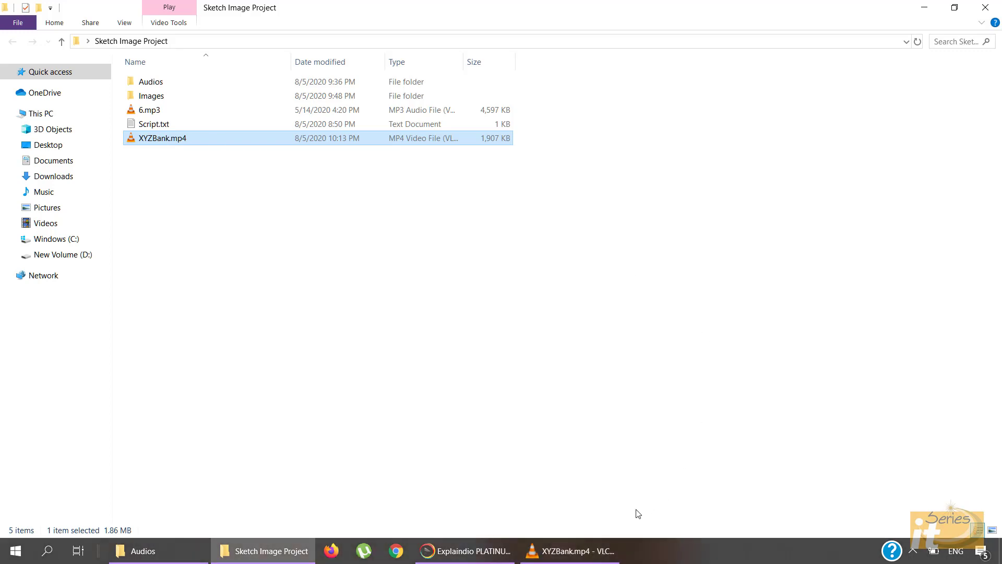
scroll(609, 406, "up", 4)
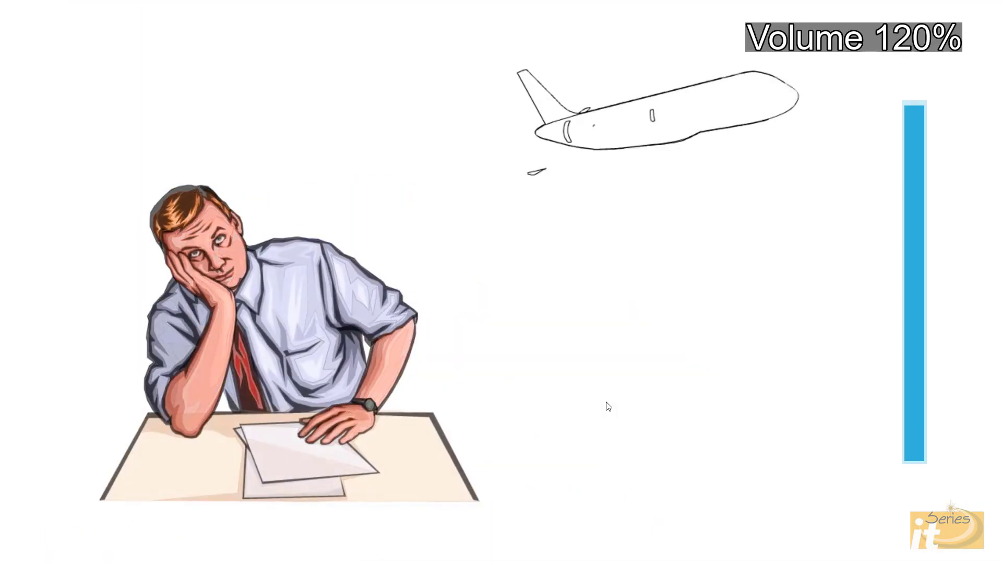